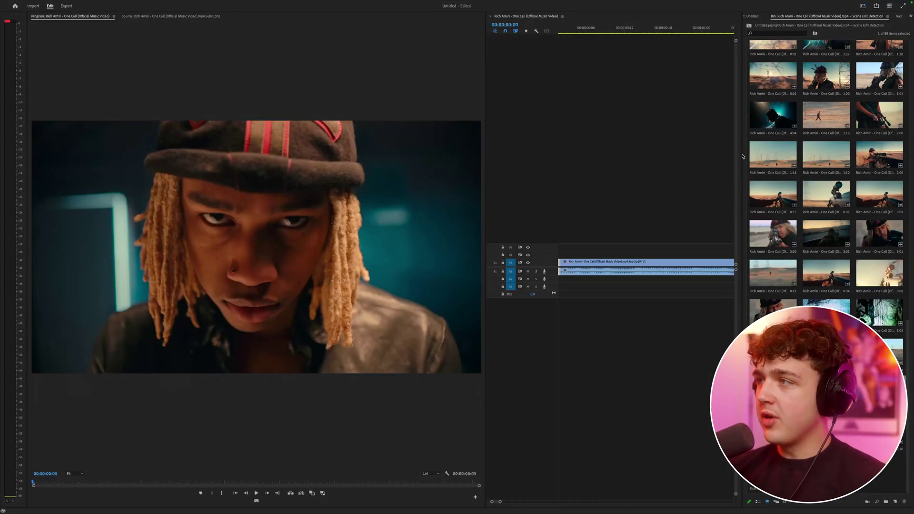
Enlarge the timeline area and create an adjustment layer at 1920 × 1080, 23.976 fps, with square pixels
left_click_drag(742, 156, 789, 157)
scroll(647, 145, "down", 3)
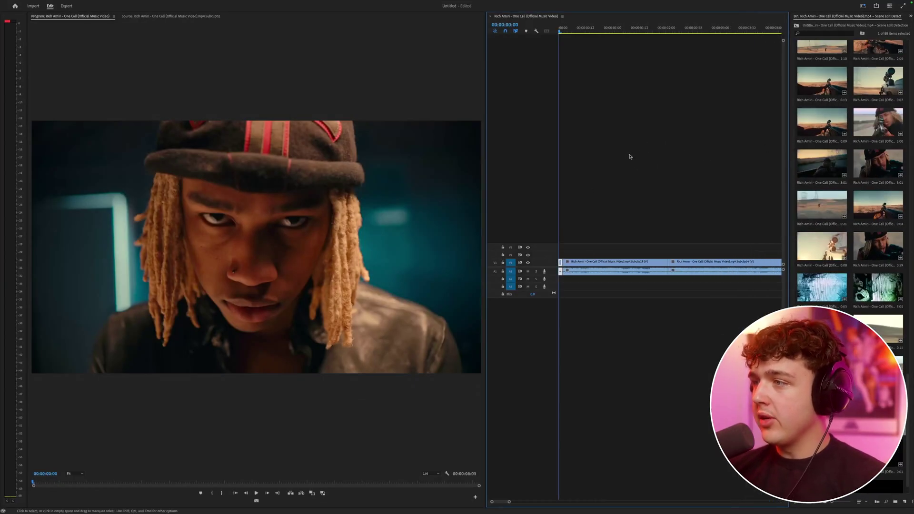
left_click(911, 16)
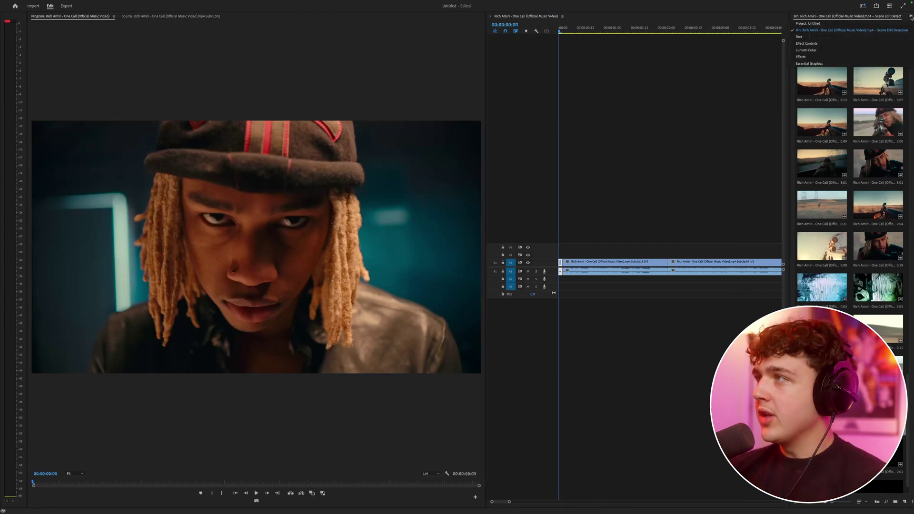
left_click(809, 24)
right_click(816, 151)
mouse_move(835, 180)
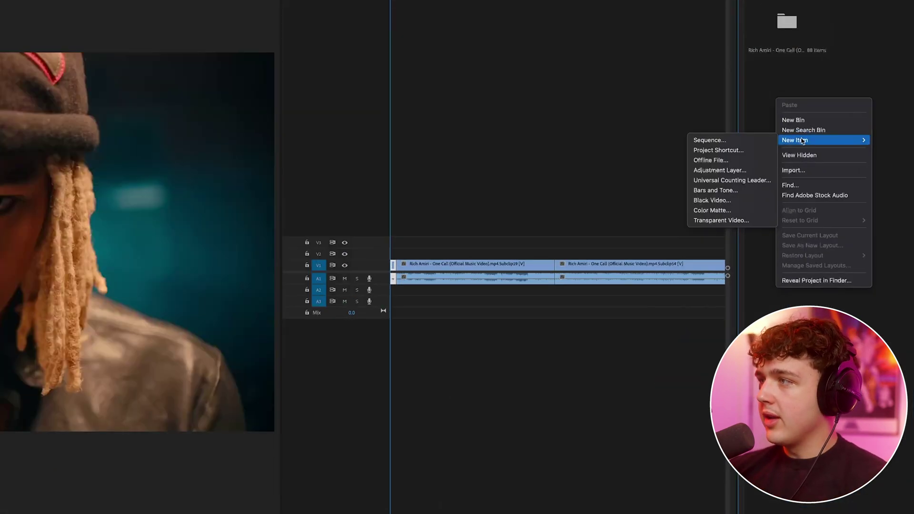
left_click(758, 170)
left_click(307, 302)
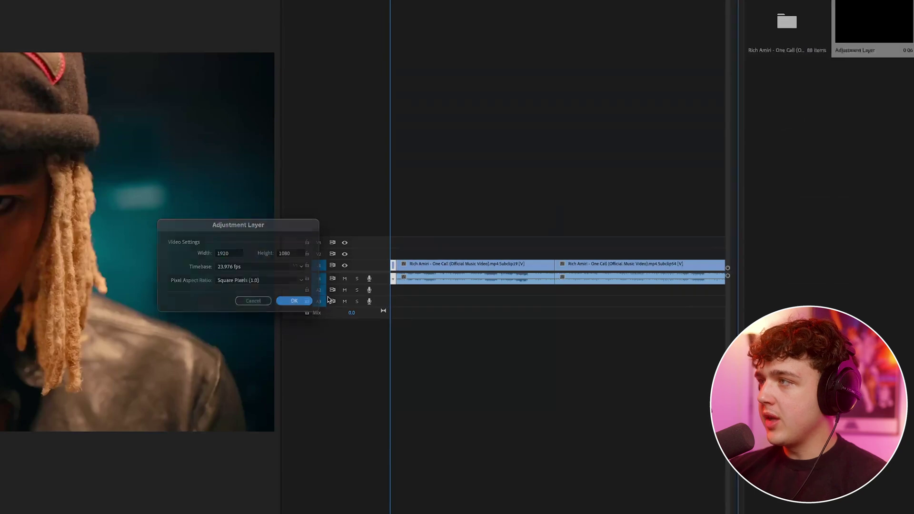
Place the adjustment layer on track V2 from the sequence start so it spans all the clips, and select it
left_click_drag(874, 28, 514, 255)
key("minus")
key("minus")
key("minus")
left_click(450, 254)
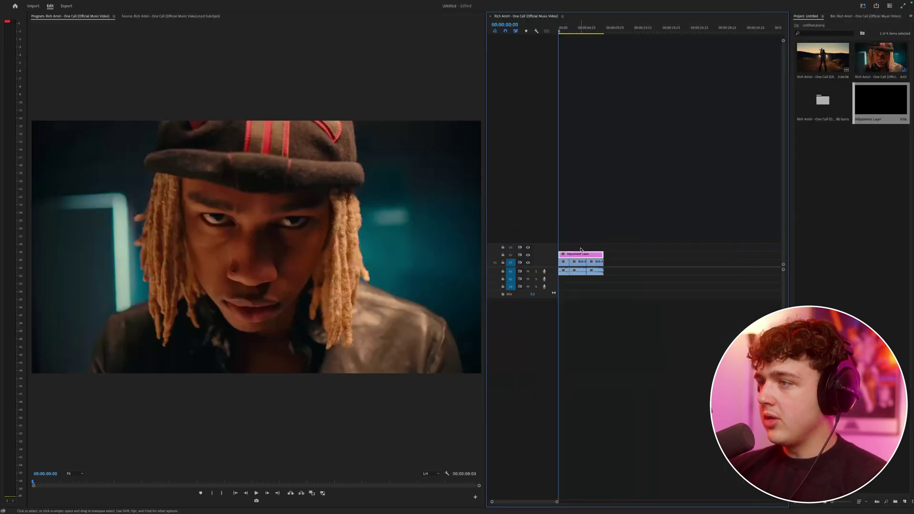
key("equal")
Flatten the adjustment layer in Lumetri Color: contrast -100, saturation about 38, shadows about 72
left_click(911, 16)
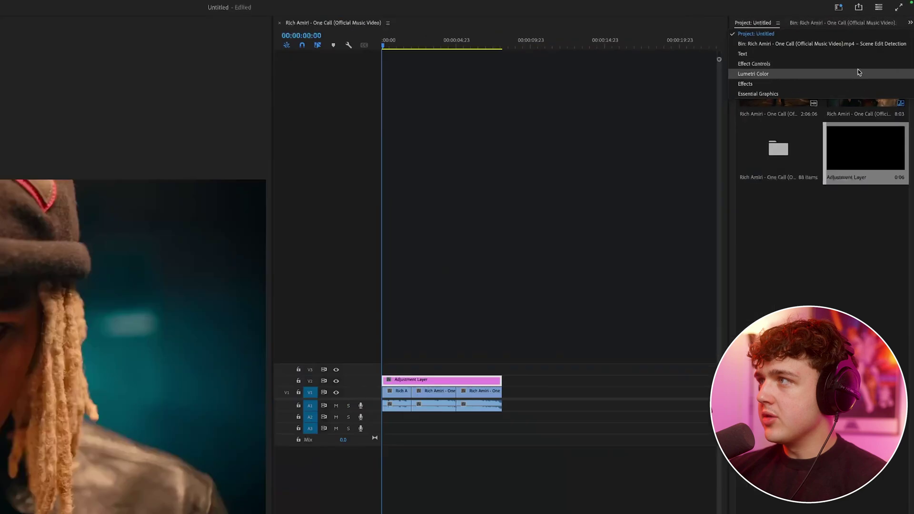
left_click(852, 74)
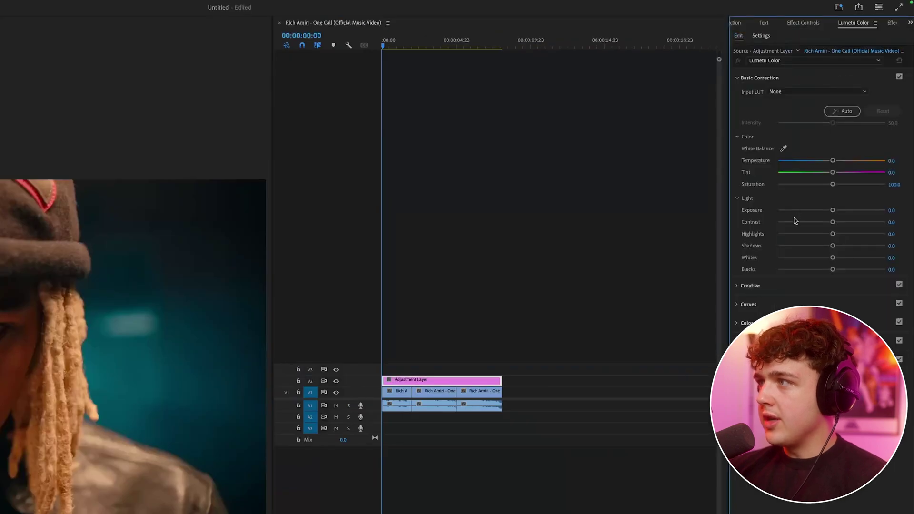
left_click_drag(793, 222, 696, 237)
left_click_drag(274, 247, 459, 237)
left_click_drag(833, 184, 818, 187)
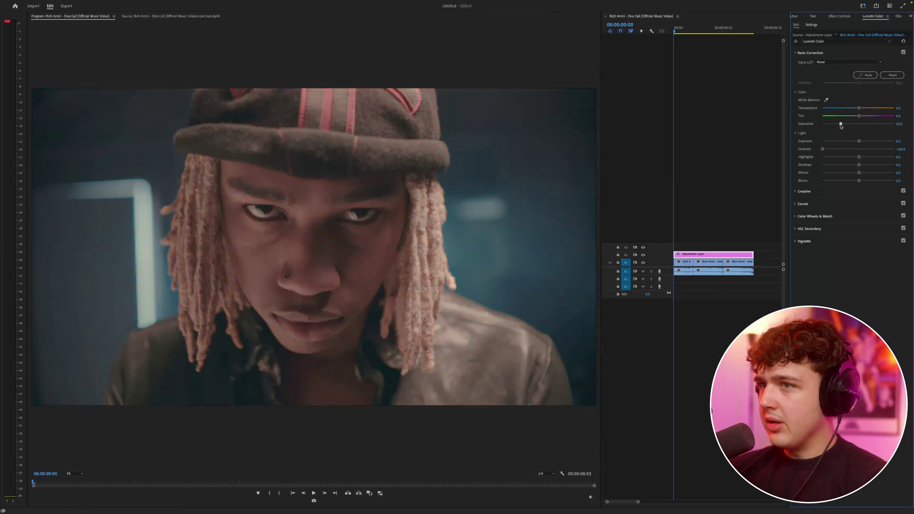
left_click_drag(860, 165, 884, 165)
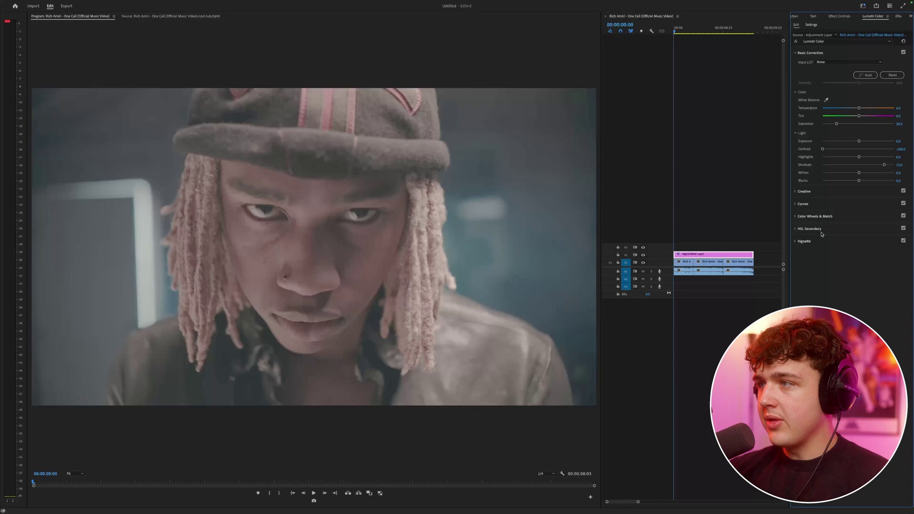
Check the flattened look on the final clip near 5:14, returning the playhead to the sequence start
scroll(691, 60, "down", 2)
left_click_drag(678, 31, 710, 31)
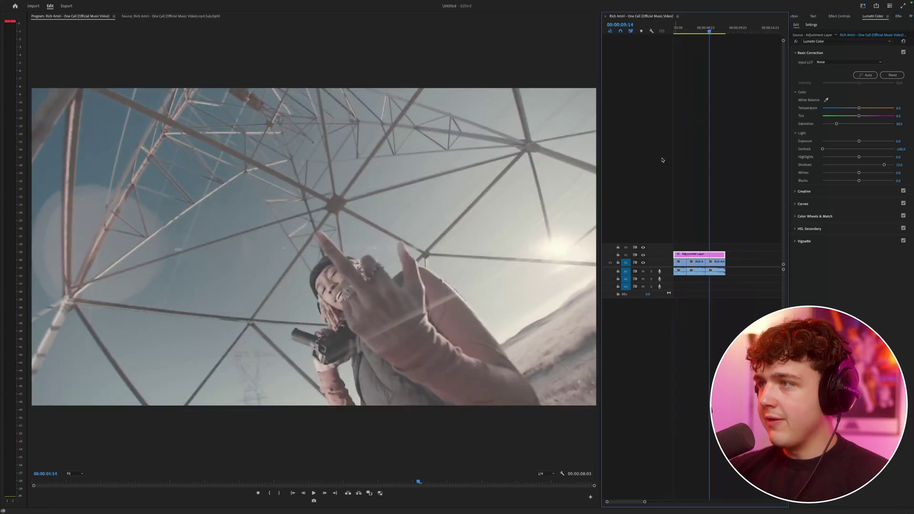
key("Home")
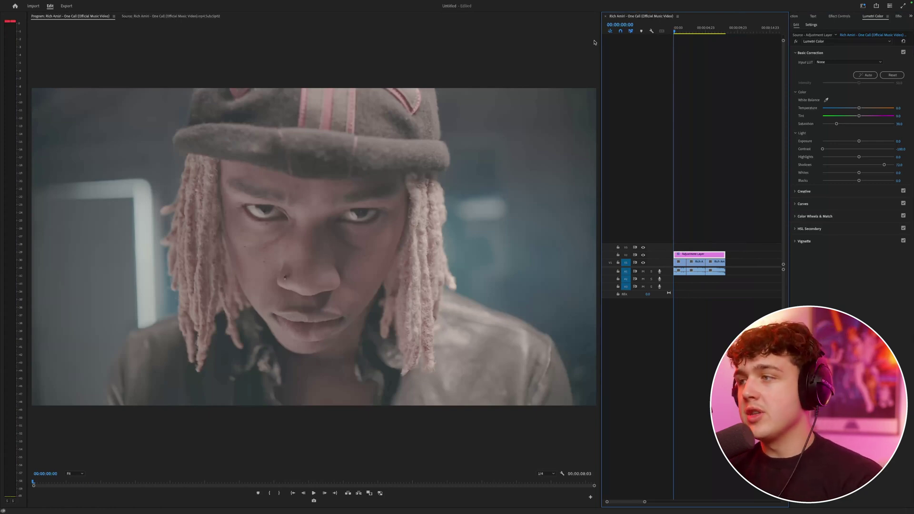
Place a second adjustment layer from the project items on track V3, spanning the whole sequence
left_click(689, 164)
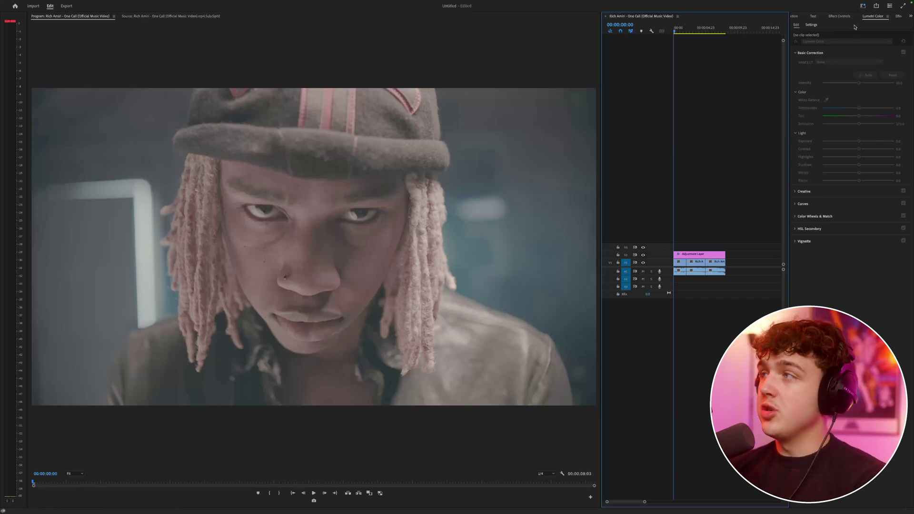
left_click(911, 15)
left_click(869, 27)
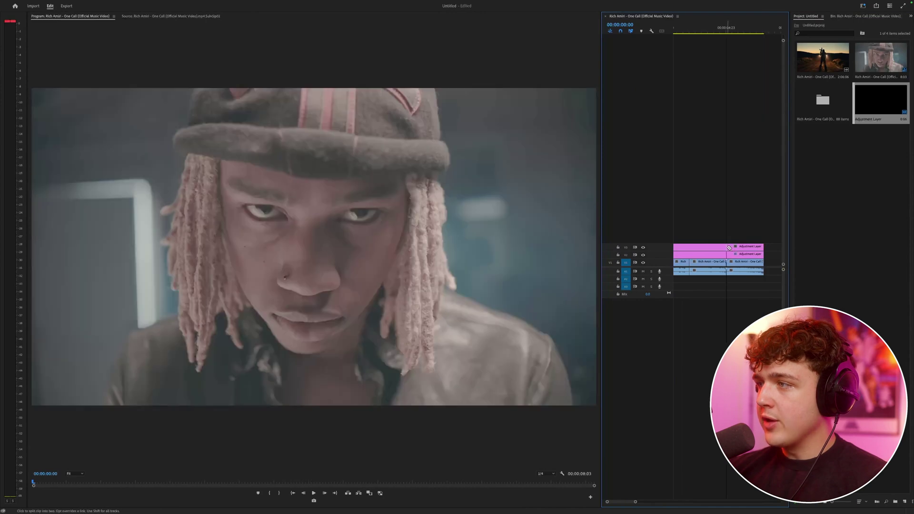
Cut the V3 adjustment layer at each clip boundary, including the very short first clip
left_click(726, 247)
scroll(728, 249, "left", 1)
left_click(700, 247)
key("v")
scroll(691, 247, "up", 3)
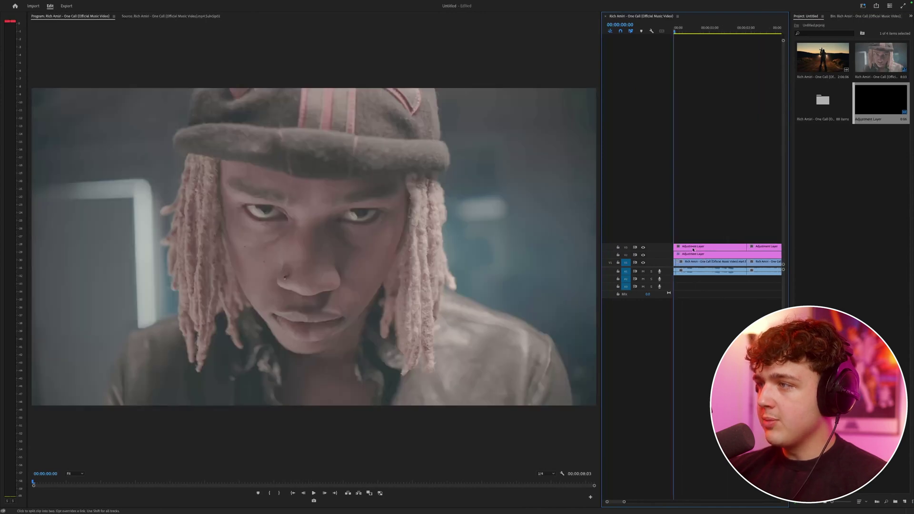
scroll(683, 247, "up", 3)
left_click(691, 247)
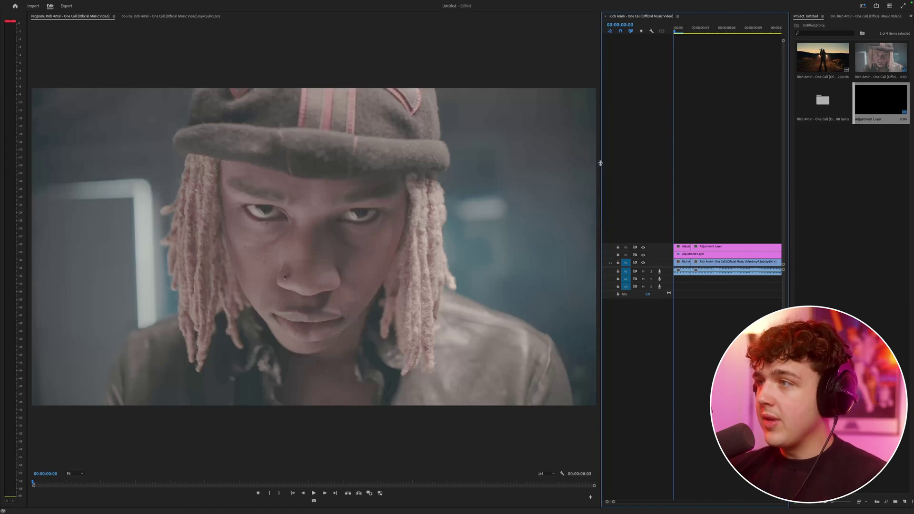
Widen the timeline, select the first V3 adjustment layer segment and display its Lumetri Color settings
left_click_drag(600, 163, 544, 167)
left_click(623, 248)
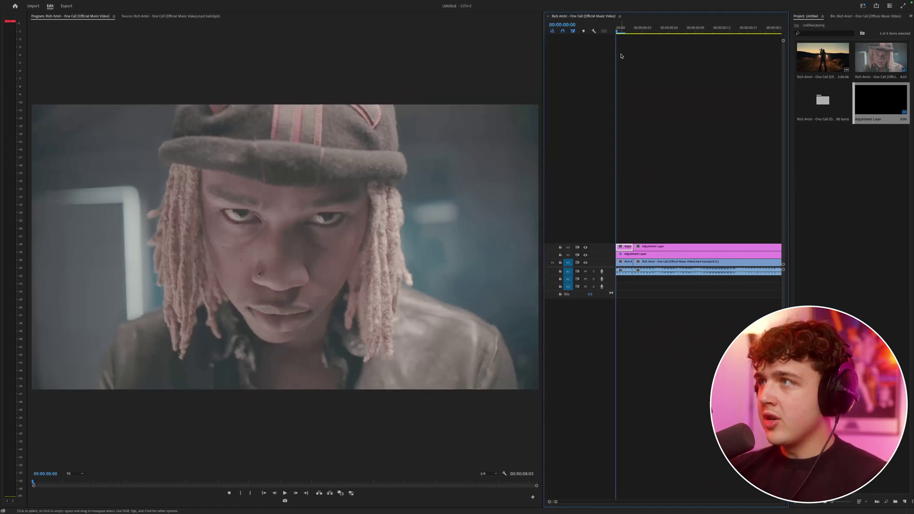
left_click(910, 17)
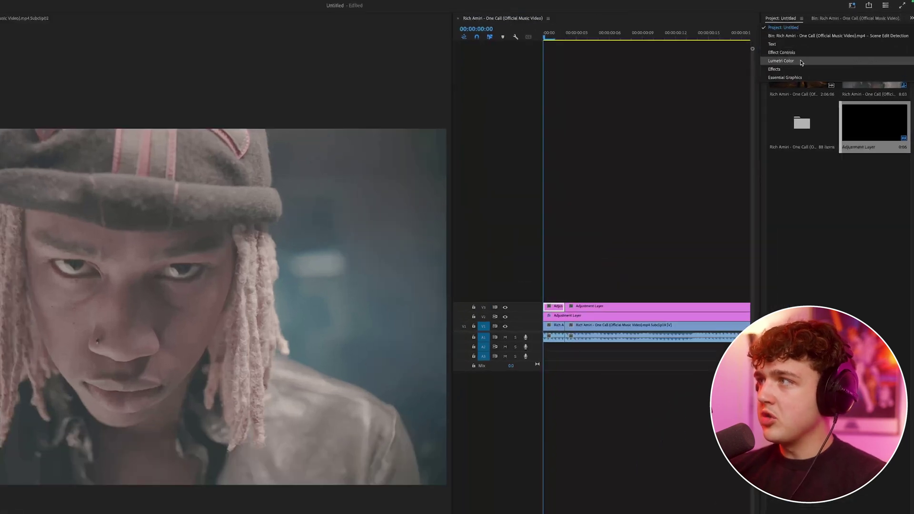
left_click(802, 62)
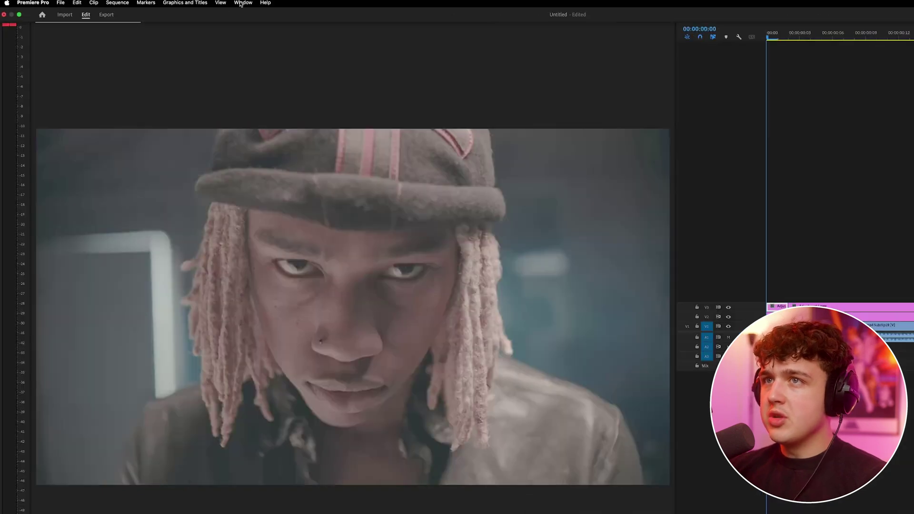
left_click(240, 3)
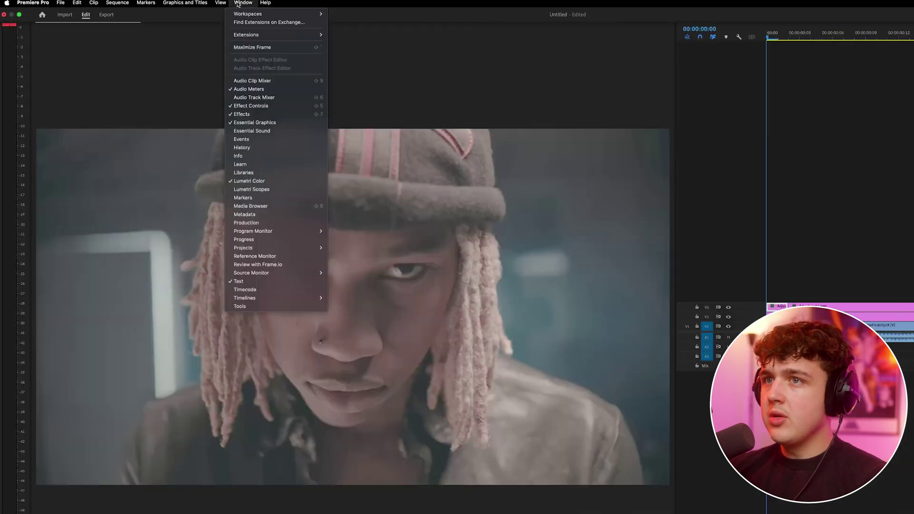
left_click(808, 33)
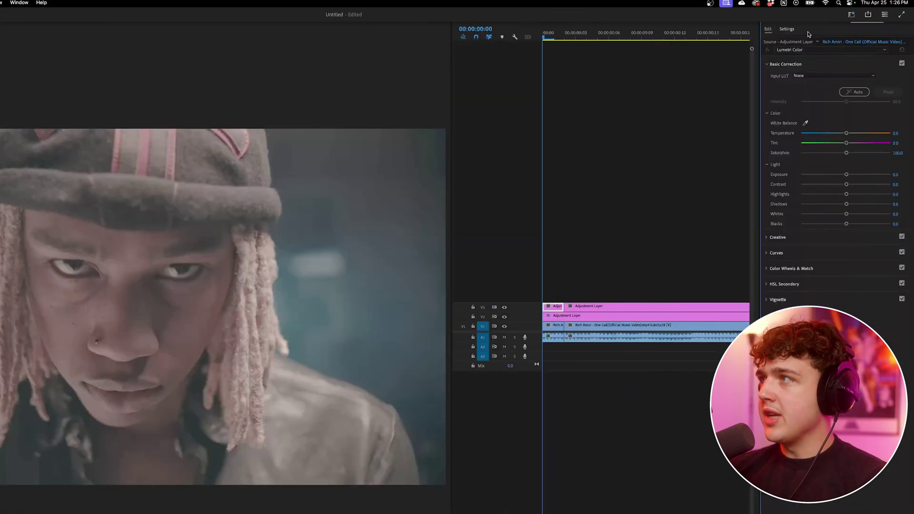
Browse the LUT folder for a Creative look and apply 106.cube to the selected adjustment layer segment
left_click(786, 66)
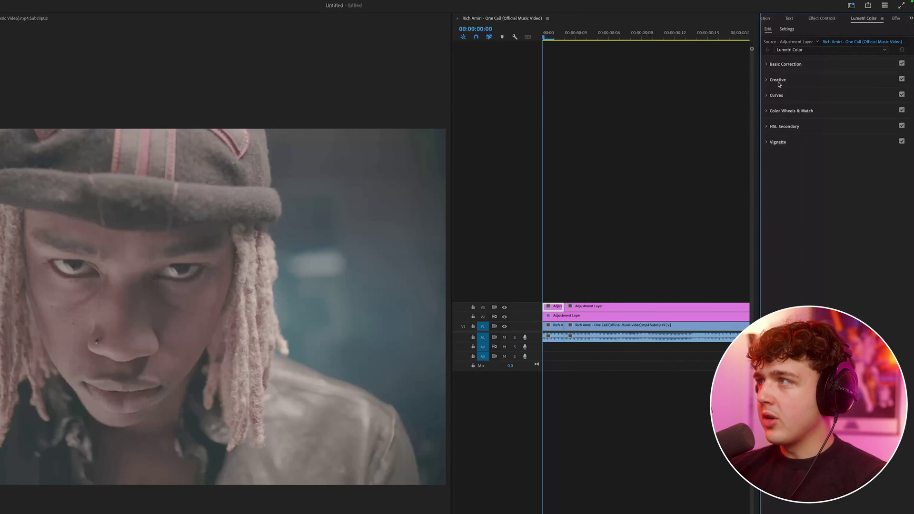
left_click(778, 80)
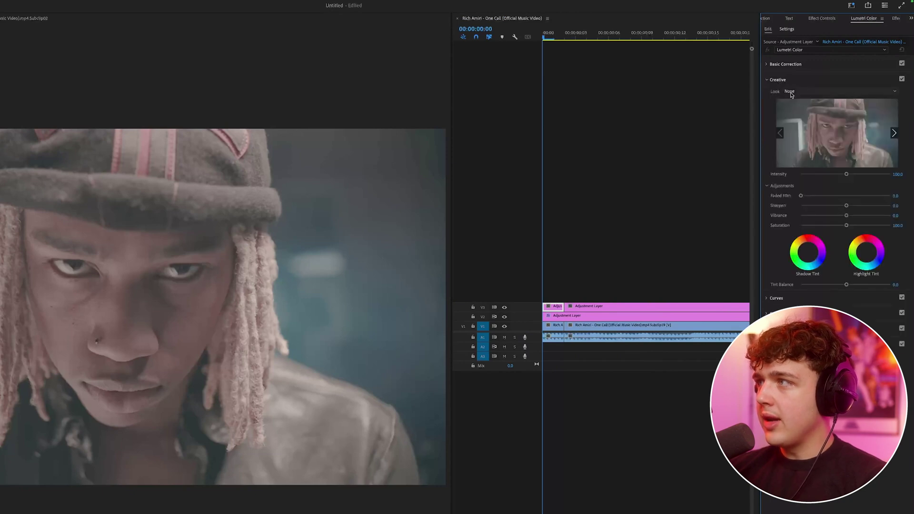
left_click(793, 93)
left_click(799, 117)
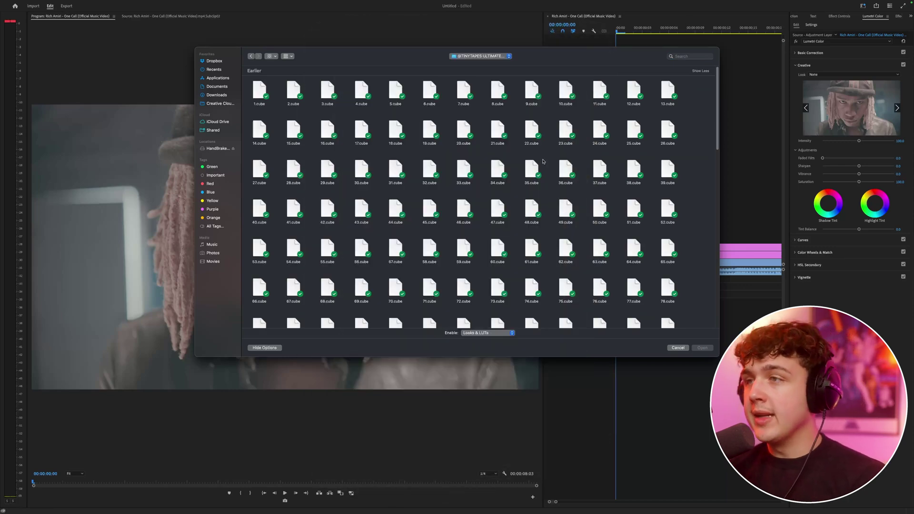
scroll(591, 287, "down", 15)
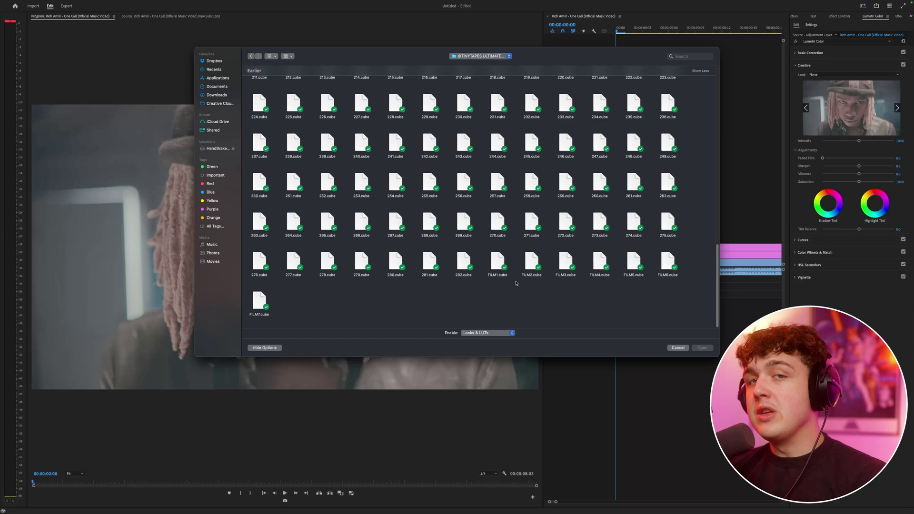
scroll(516, 283, "up", 10)
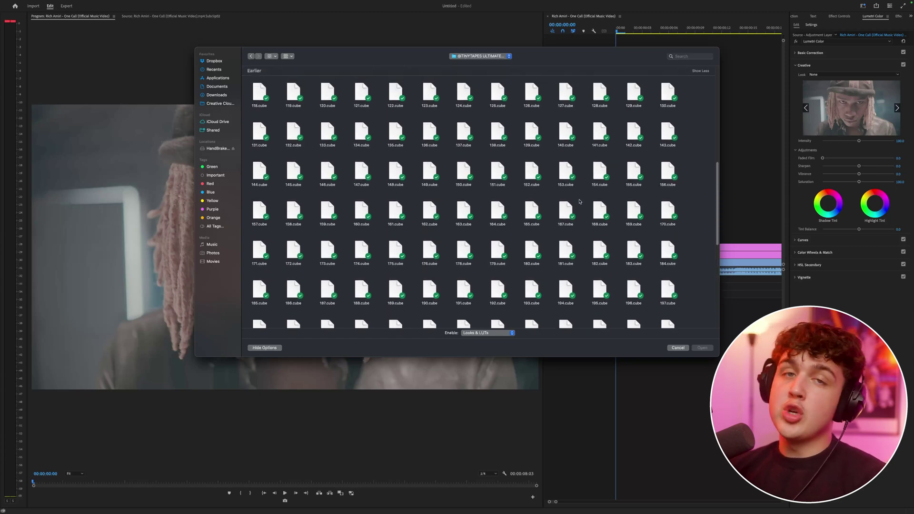
scroll(580, 201, "up", 3)
double_click(288, 135)
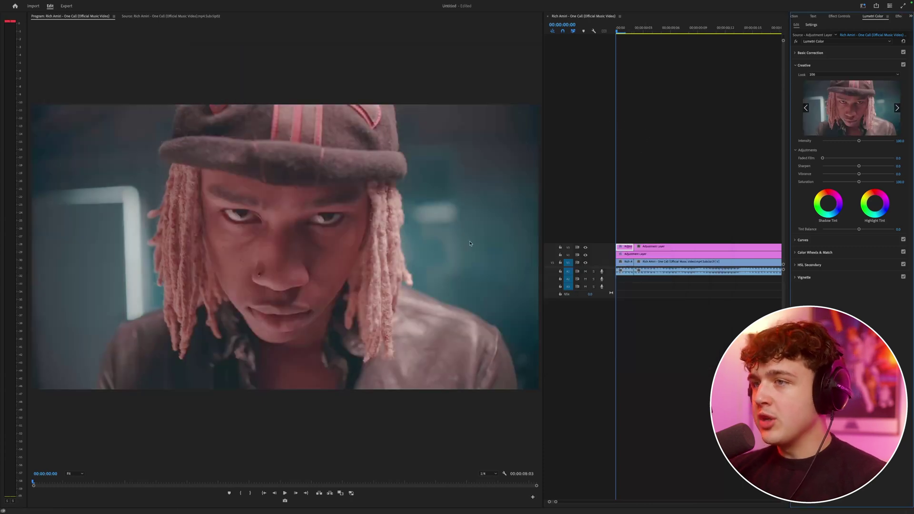
In Basic Correction, raise contrast to about 81, cool the temperature, shift the tint toward green and lower shadows to about -53
left_click(817, 49)
left_click_drag(861, 149, 887, 150)
left_click_drag(859, 109, 851, 118)
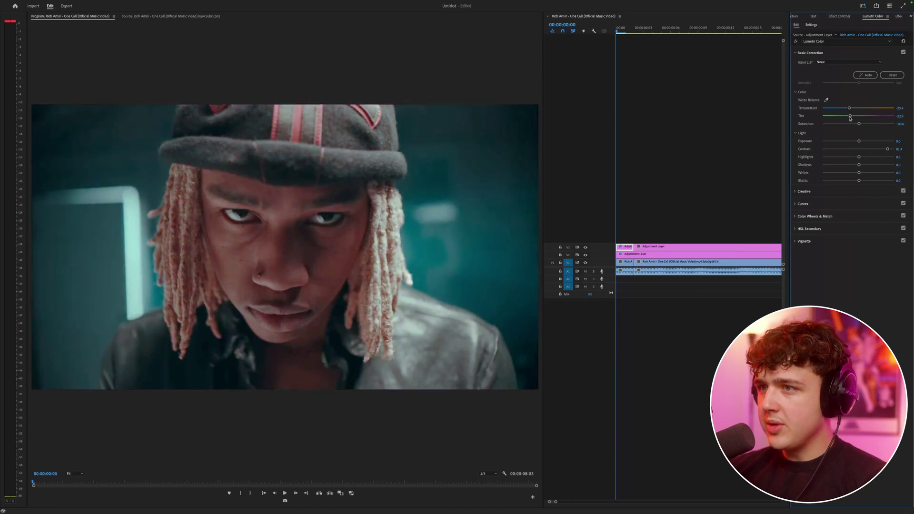
left_click_drag(859, 165, 846, 166)
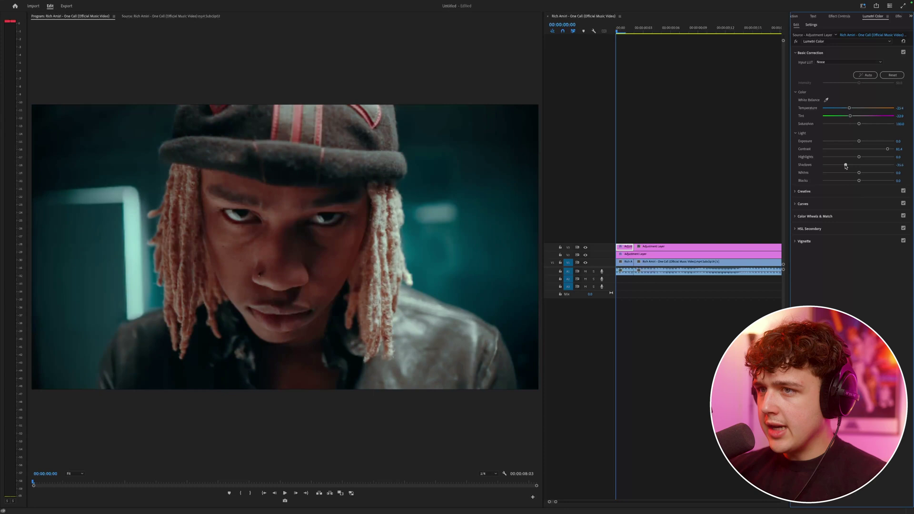
Set the program preview's playback resolution to Full and enlarge the preview area
left_click(487, 474)
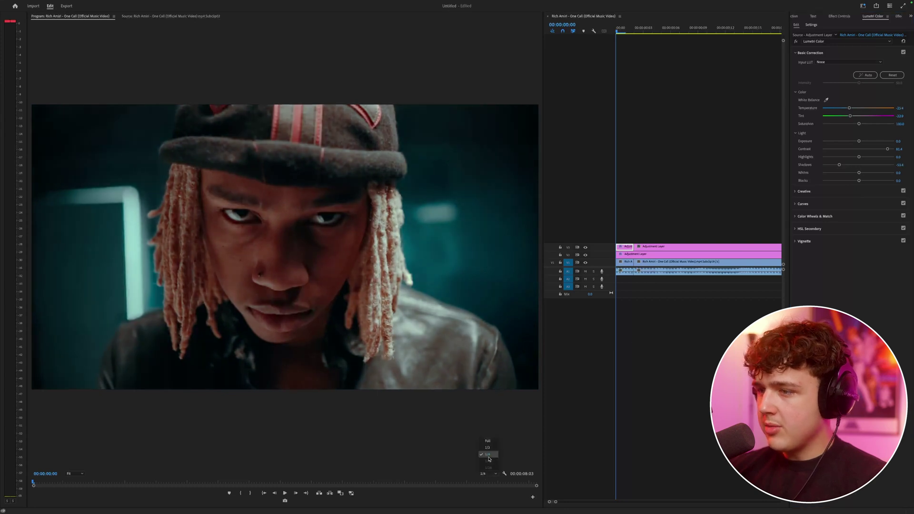
left_click(487, 441)
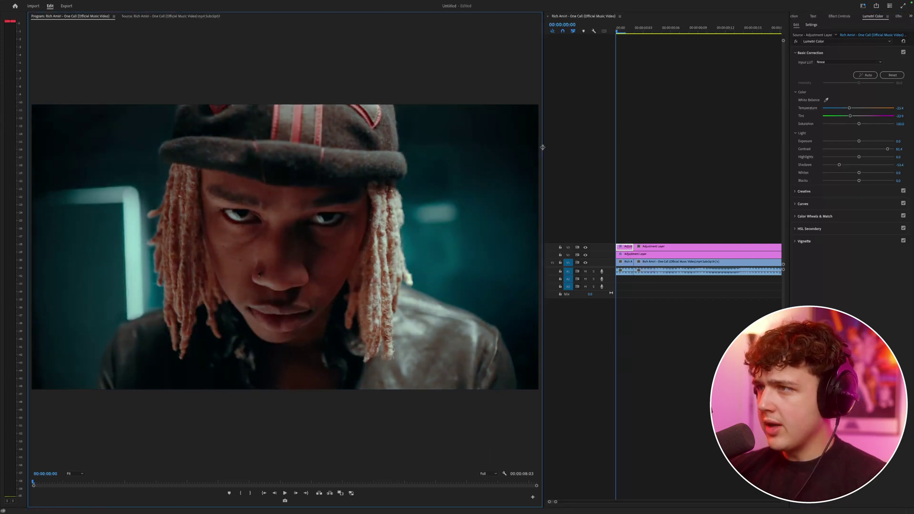
left_click_drag(543, 148, 605, 149)
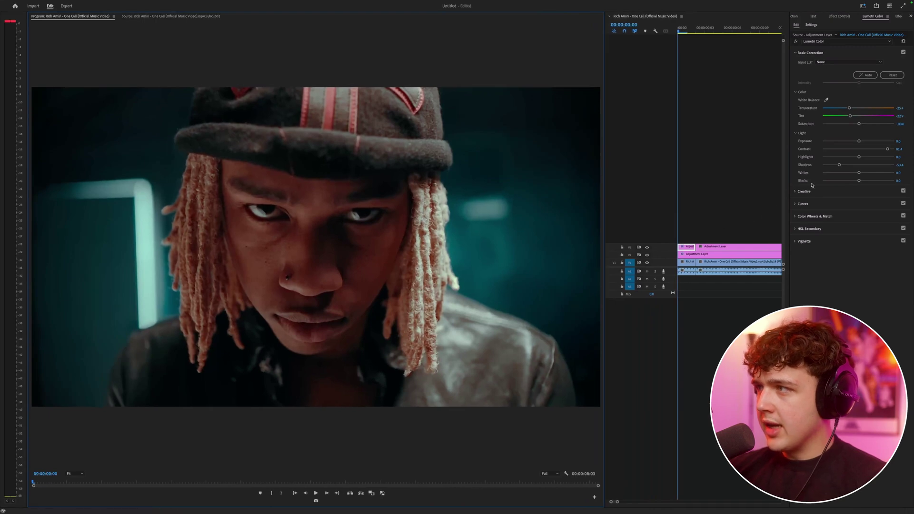
Lower the shadows to about -80 and raise the highlights to about 14, finishing Basic Correction
left_click_drag(839, 165, 865, 157)
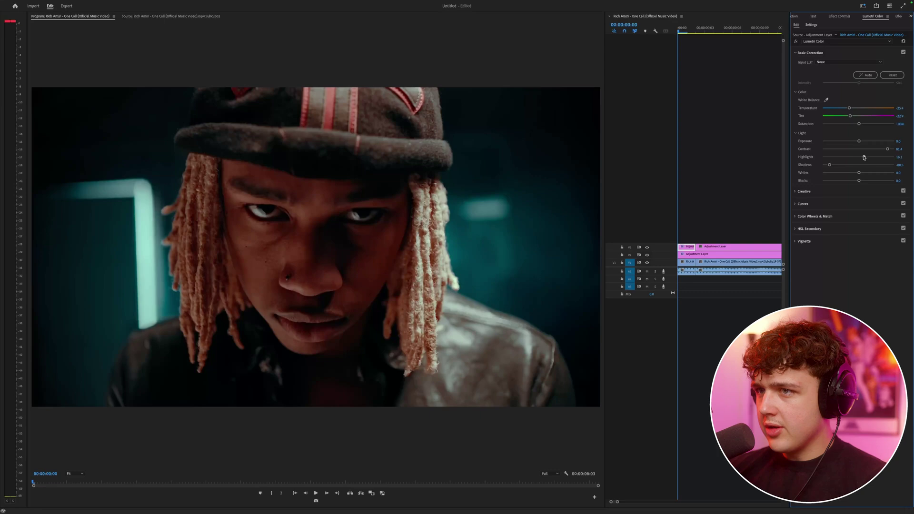
left_click(814, 53)
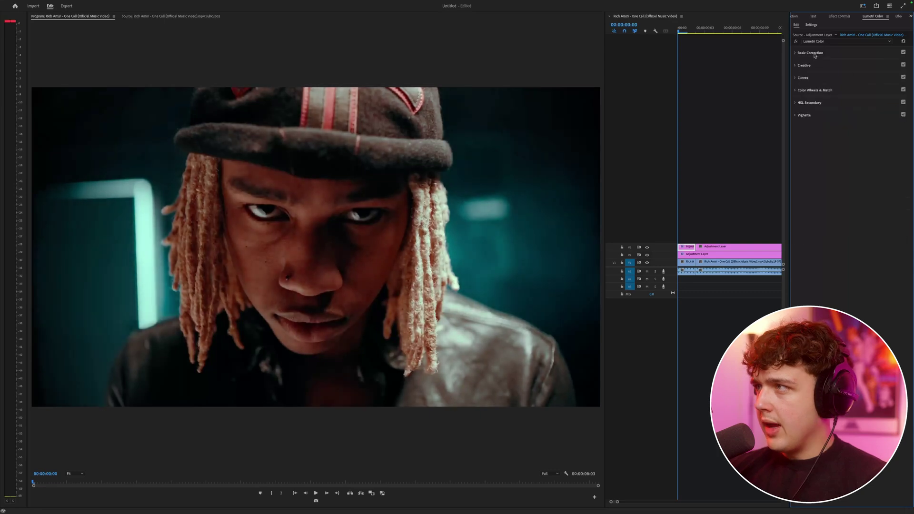
Add a shadow control point to the RGB master curve and pull its midtones and upper midtones slightly down
left_click(804, 78)
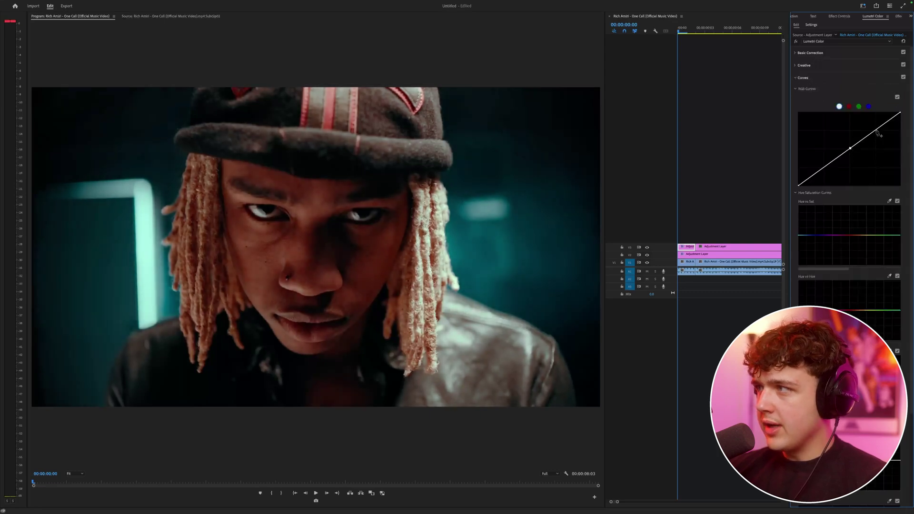
left_click(825, 168)
left_click_drag(850, 148, 881, 136)
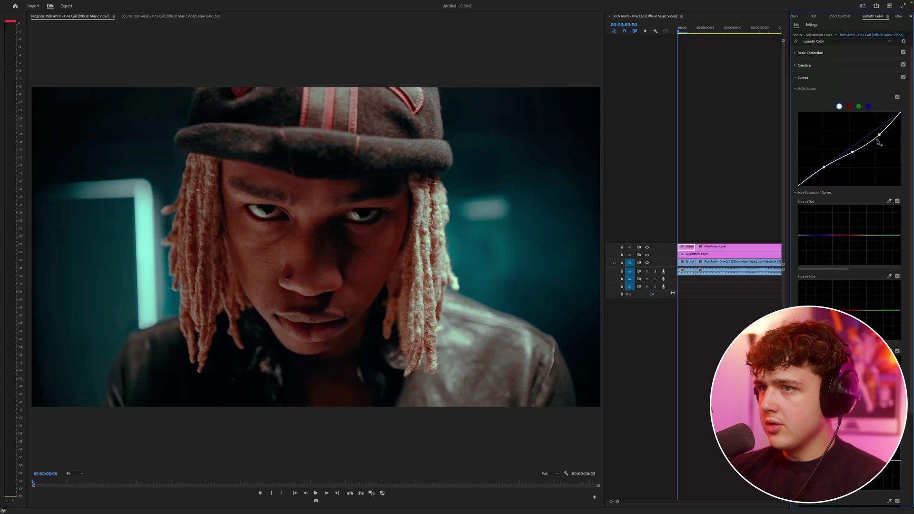
Add control points to the green curve, lifting its shadows and pulling its upper midtones down
left_click(859, 106)
left_click(851, 148)
left_click(822, 169)
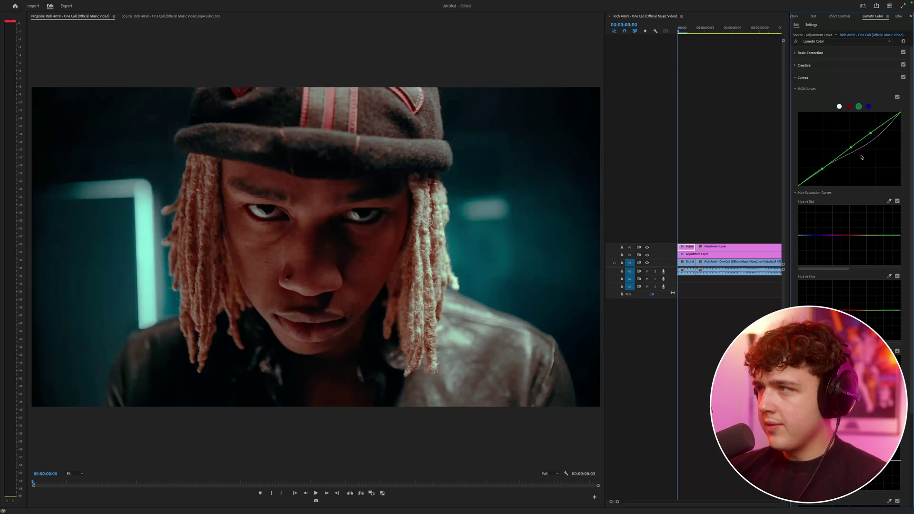
left_click_drag(823, 169, 820, 168)
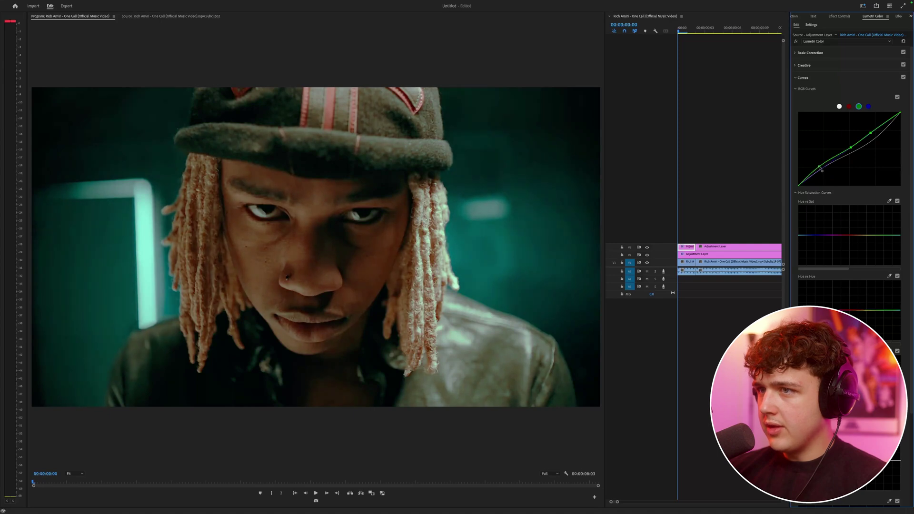
left_click_drag(871, 133, 853, 147)
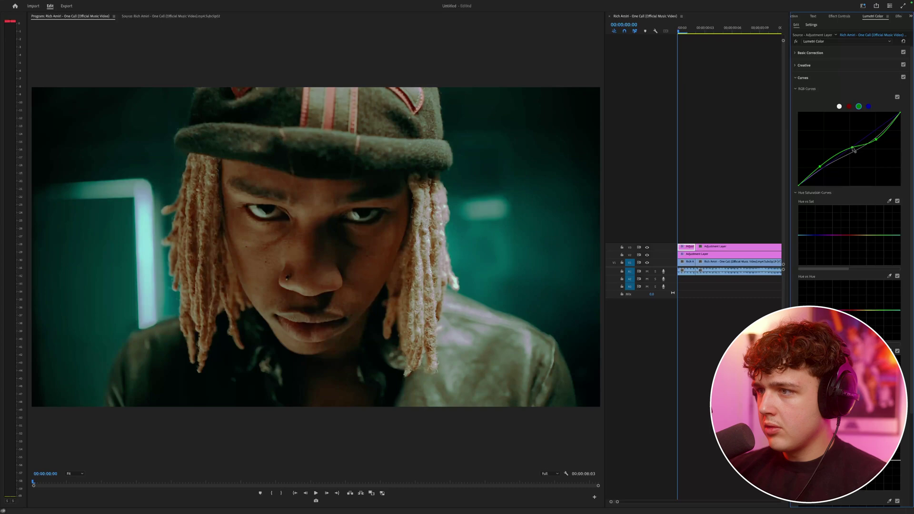
left_click(795, 16)
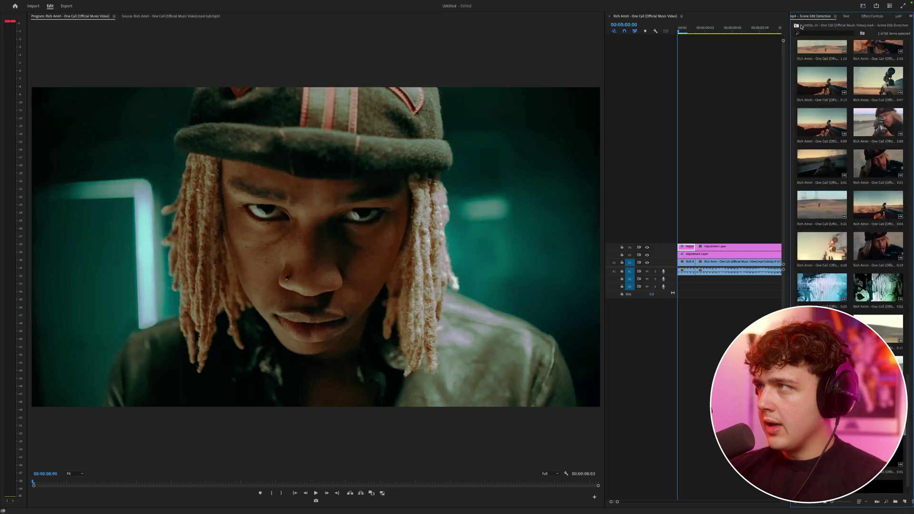
left_click(910, 16)
left_click(787, 133)
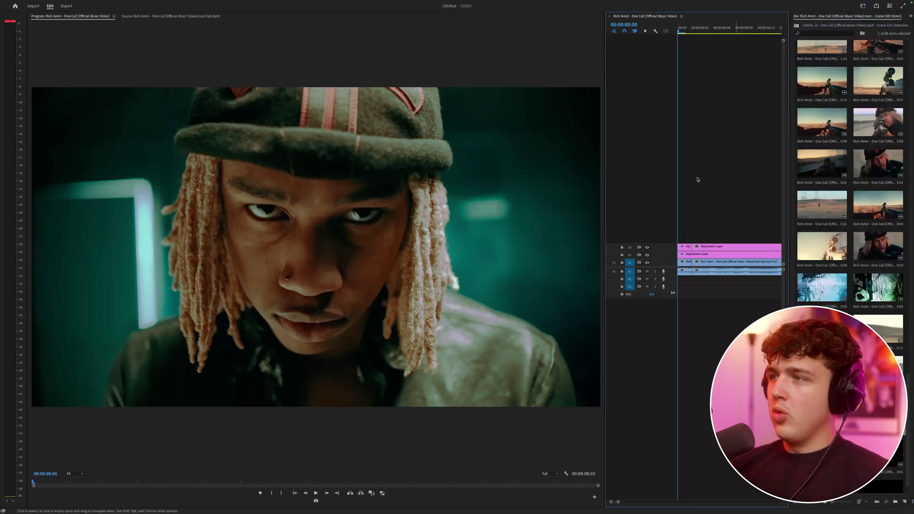
left_click(911, 16)
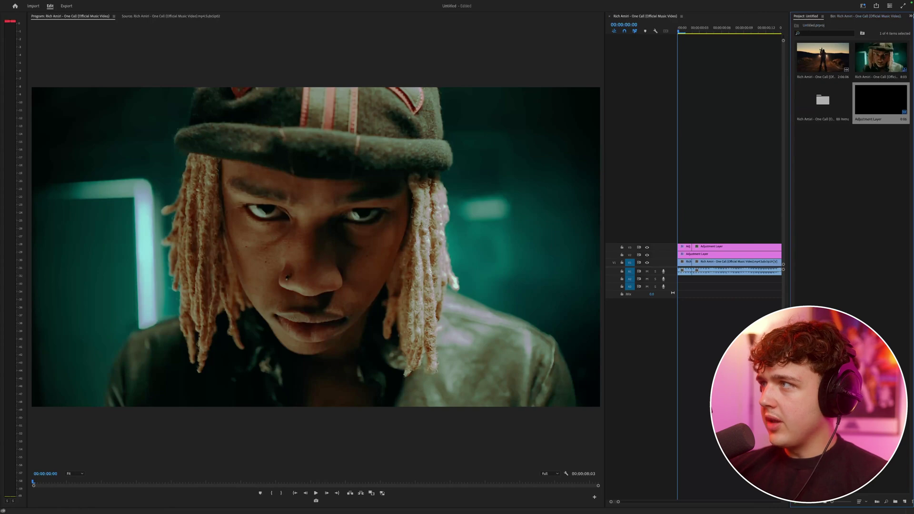
left_click(911, 16)
Compare the first clip's adjustment layer with RGB Curves off and on, and reshape its green curve to a subtler shadow lift
left_click(876, 51)
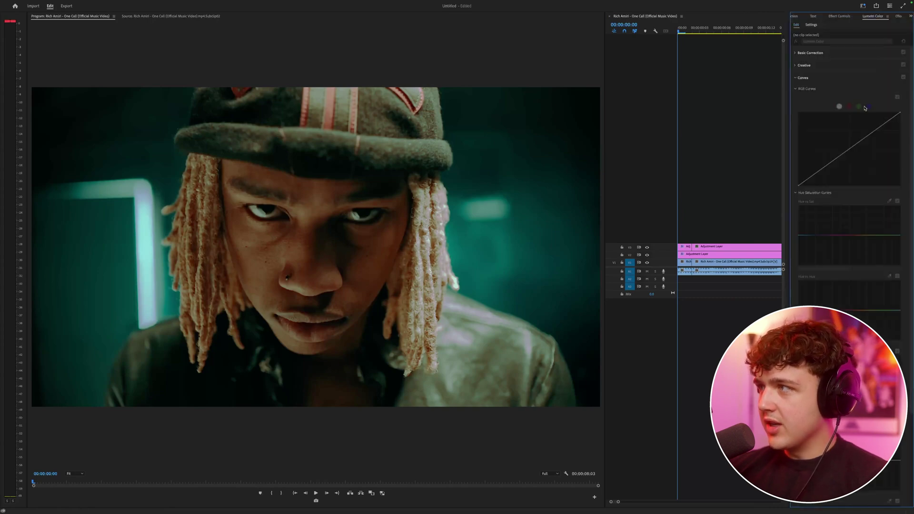
left_click(685, 247)
left_click(897, 97)
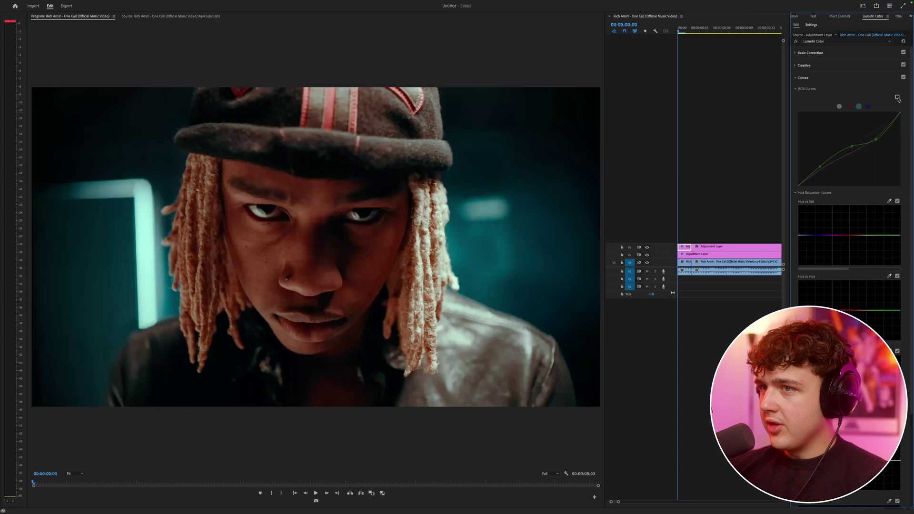
left_click(897, 97)
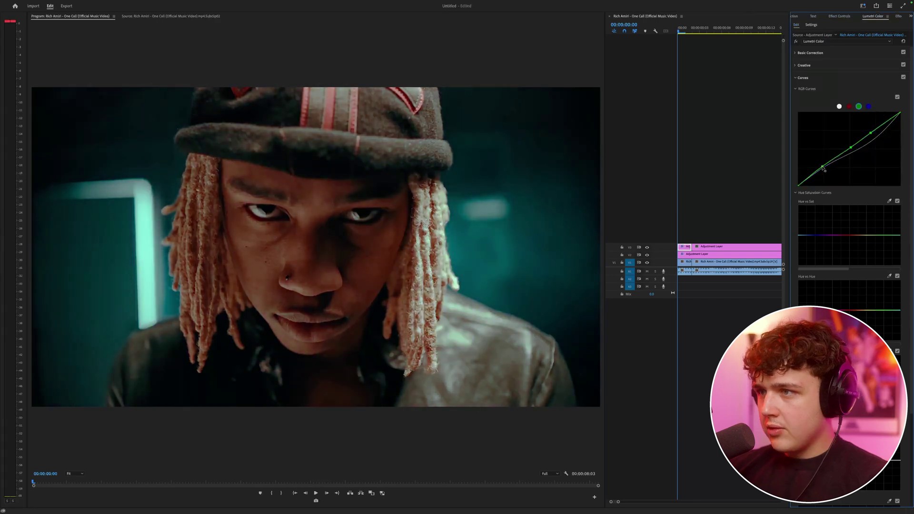
left_click_drag(822, 167, 822, 166)
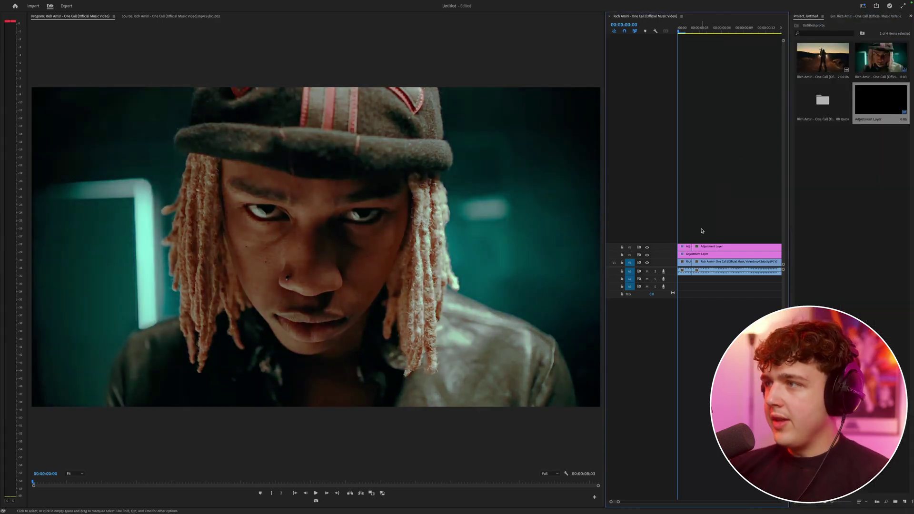
Compare the shot with the first clip's adjustment layer and the flattening adjustment layer disabled and enabled
left_click(683, 246)
key("shift+super+e")
key("shift+super+e")
key("shift+super+e")
key("shift+super+e")
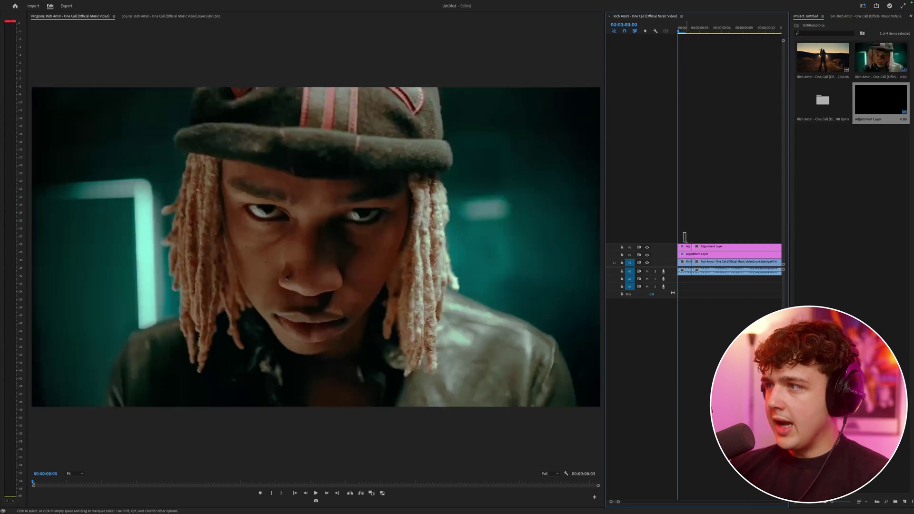
left_click_drag(684, 234, 687, 255)
key("shift+super+e")
key("shift+e")
key("shift+e")
key("shift+e")
key("shift+e")
key("shift+e")
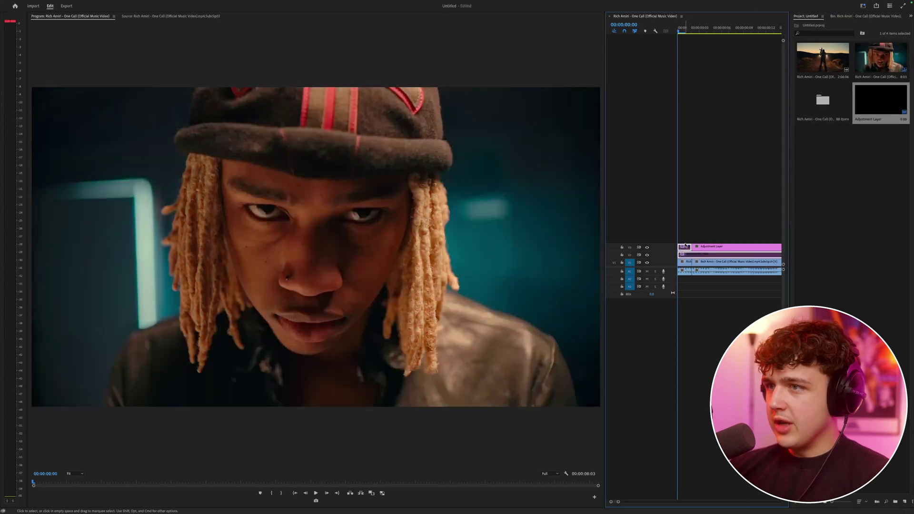
key("shift+e")
key("shift+e")
key("shift+e")
key("shift+e")
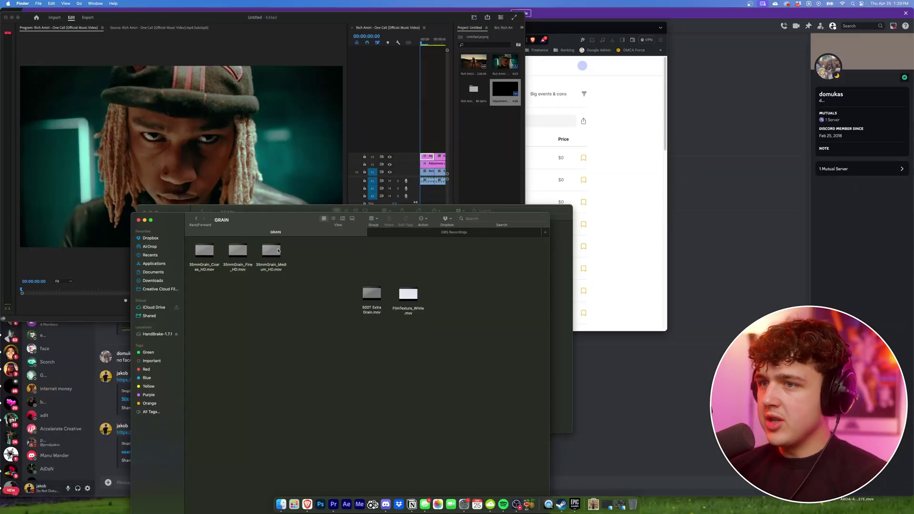
Add 500T Extra Grain.mov above the adjustment layers from the sequence start, with scale 50 and the Overlay blend mode
left_click_drag(374, 295, 434, 125)
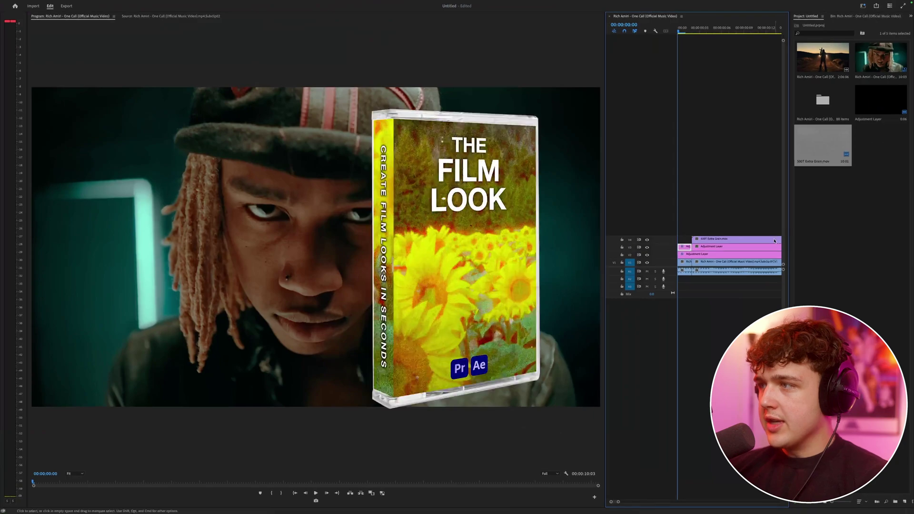
left_click_drag(774, 241, 760, 241)
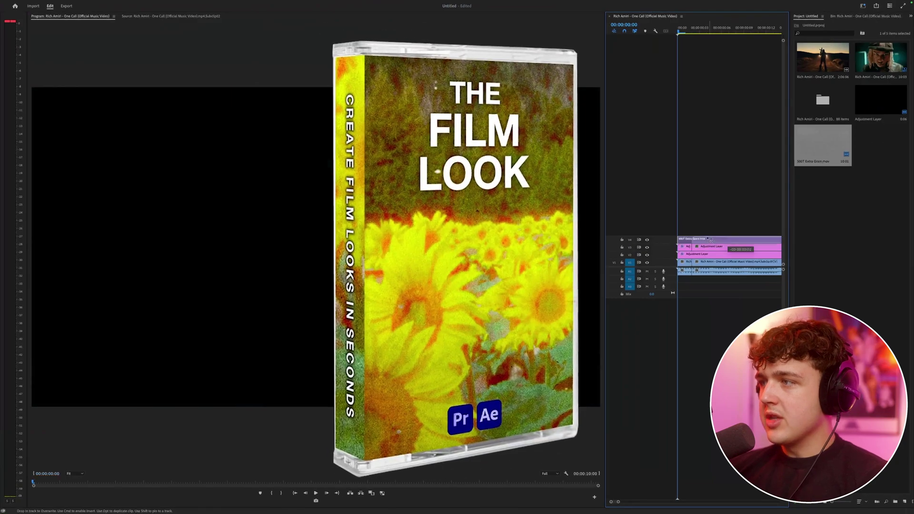
left_click(910, 16)
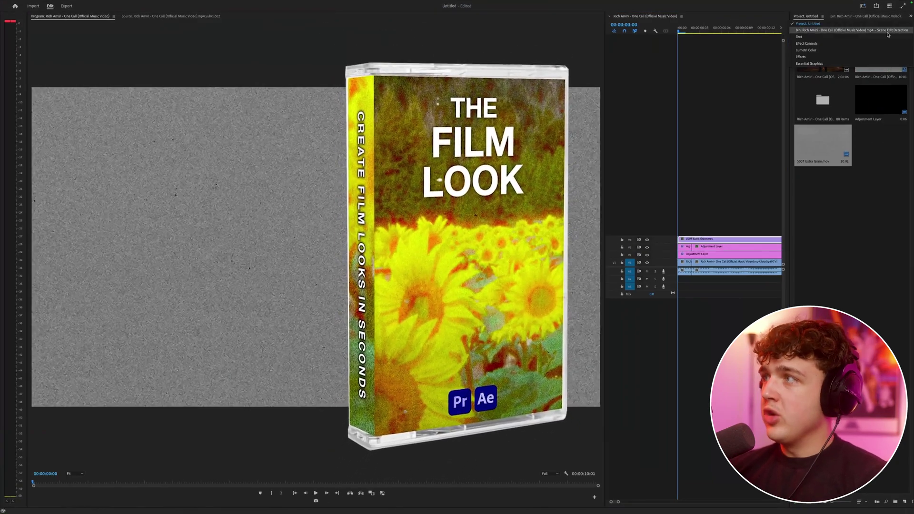
left_click(868, 44)
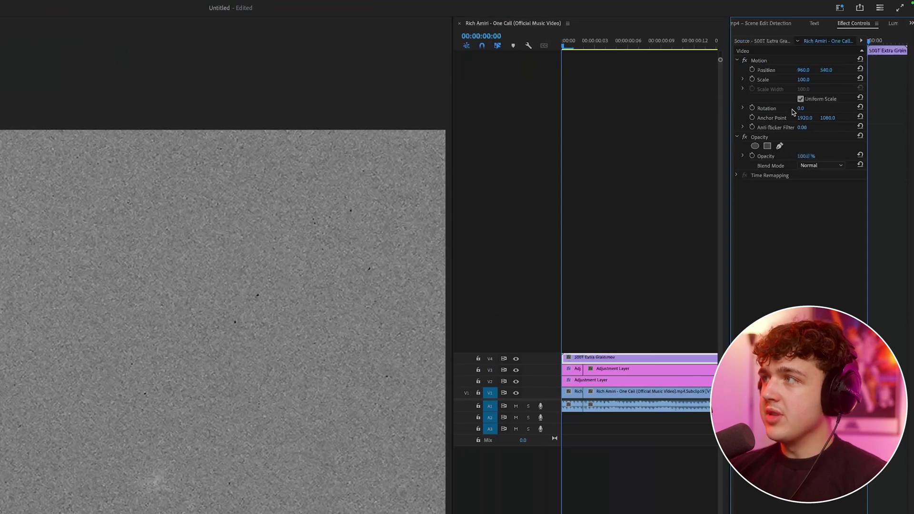
mouse_move(803, 80)
left_mouse_down()
mouse_move(776, 79)
mouse_move(800, 79)
left_mouse_up()
left_click(821, 165)
left_click(819, 300)
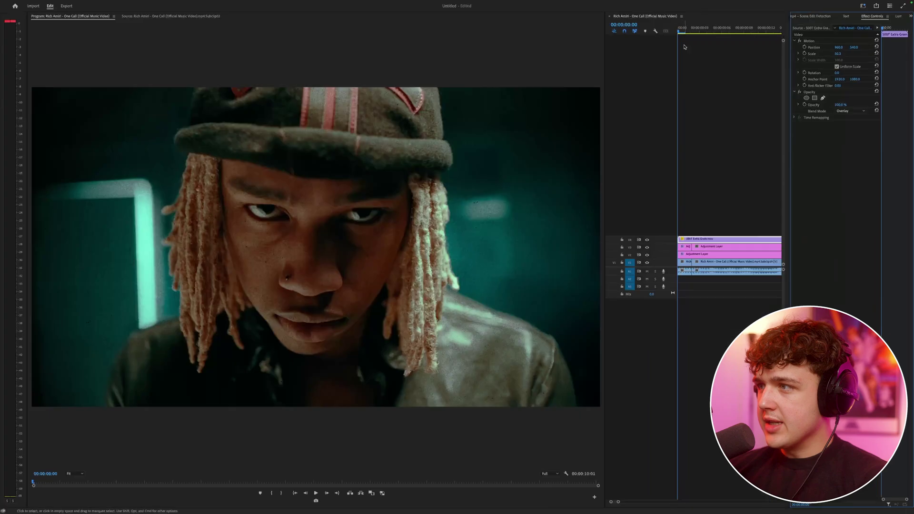
Raise the grain clip's exposure slightly and compare the picture with the grain off and on
left_click(899, 16)
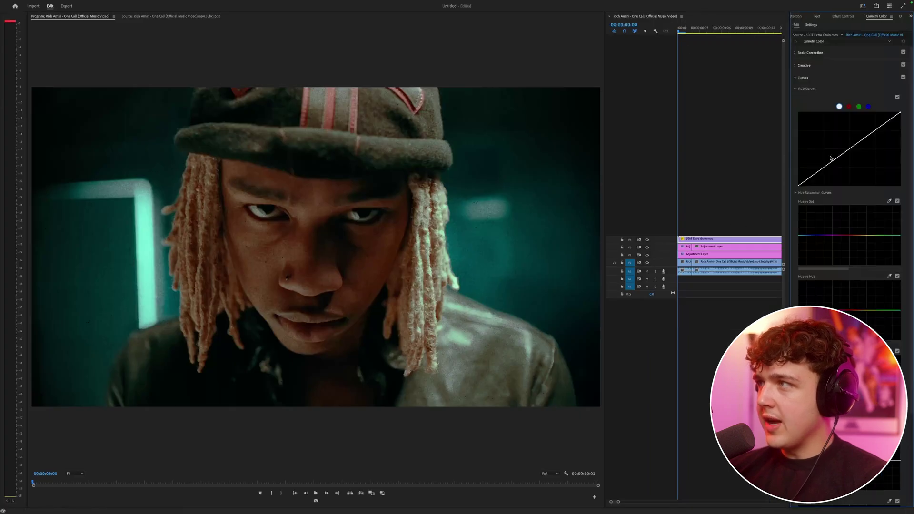
left_click(798, 53)
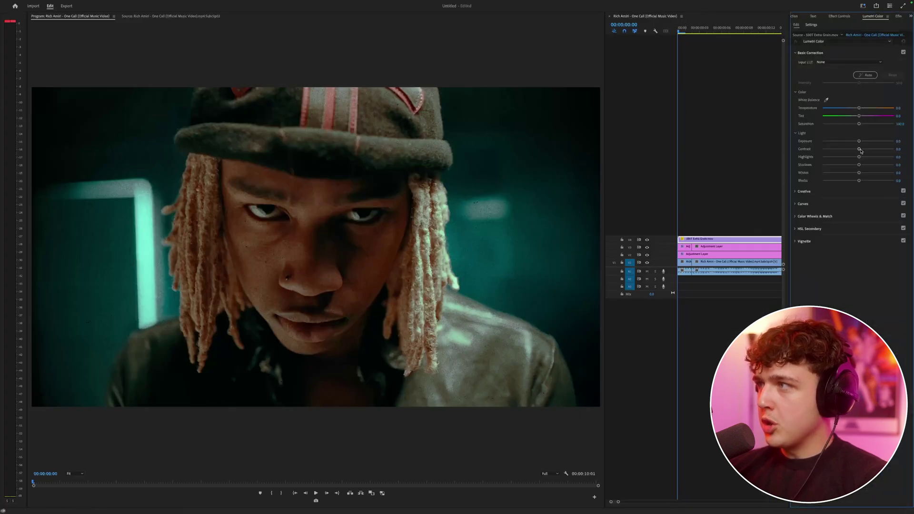
left_click_drag(860, 141, 865, 143)
left_click(712, 239)
key("shift+super+e")
key("shift+super+e")
key("shift+super+e")
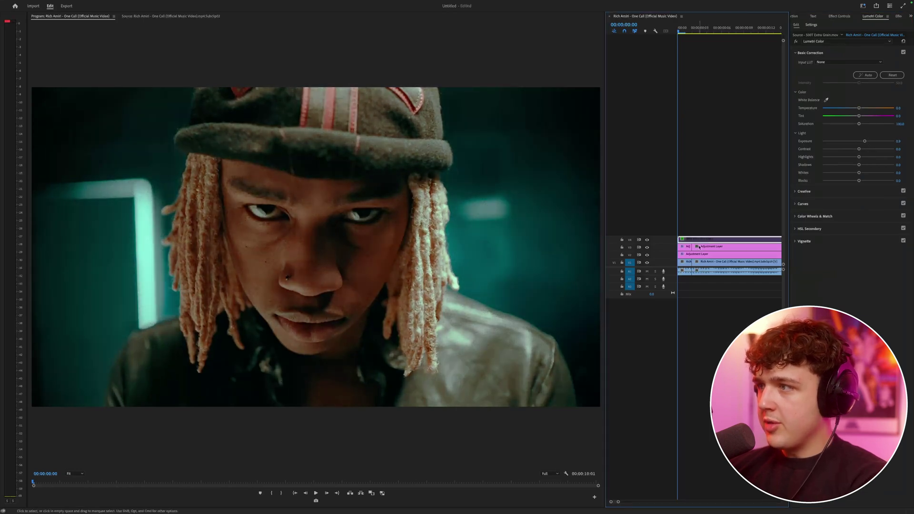
Delete the grain clip from V4 and place a new adjustment layer there over the first clip
key("BackSpace")
left_click(911, 16)
left_click(908, 24)
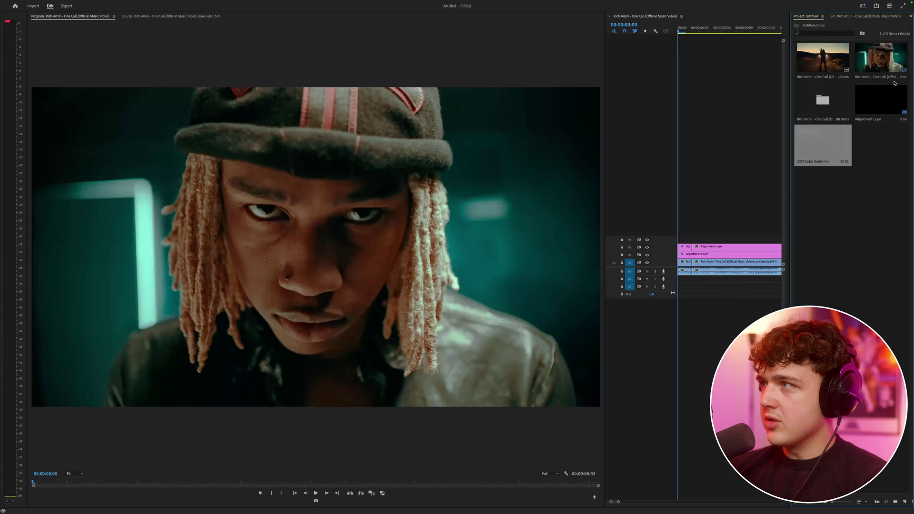
left_click_drag(881, 100, 690, 237)
Search the effects for "dehancer" and apply Dehancer Pro v1.3 to the new V4 adjustment layer
key("shift+7")
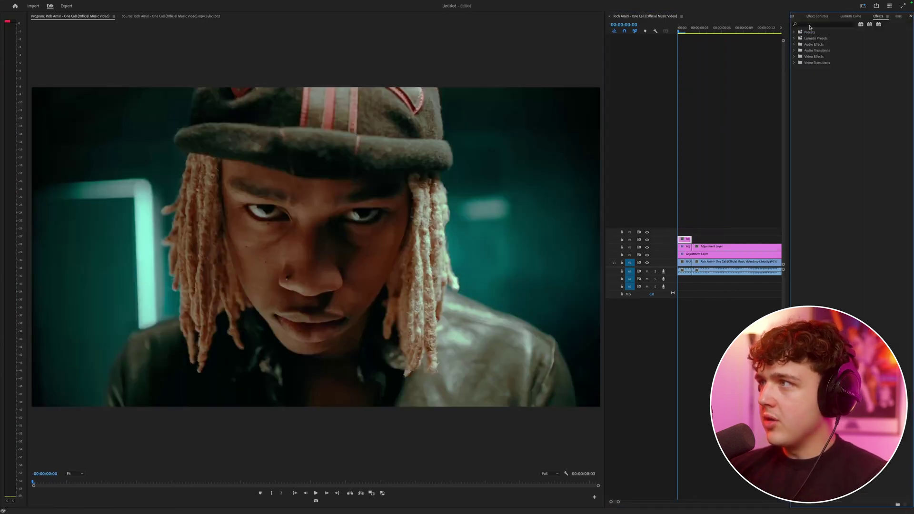
left_click(811, 25)
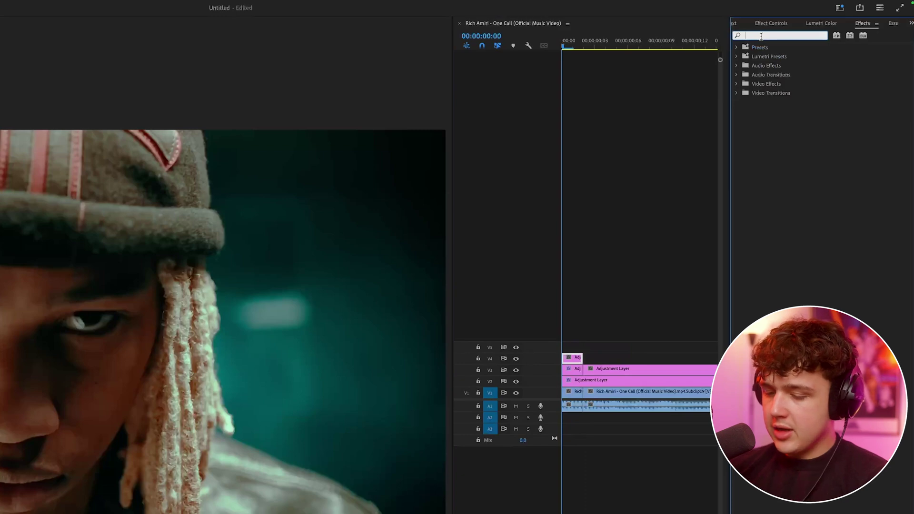
type("dehancer")
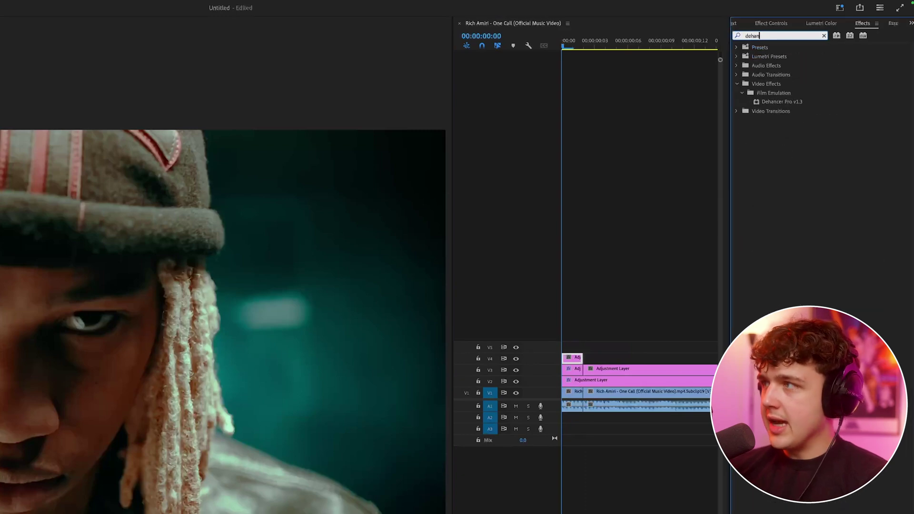
left_click_drag(781, 101, 577, 356)
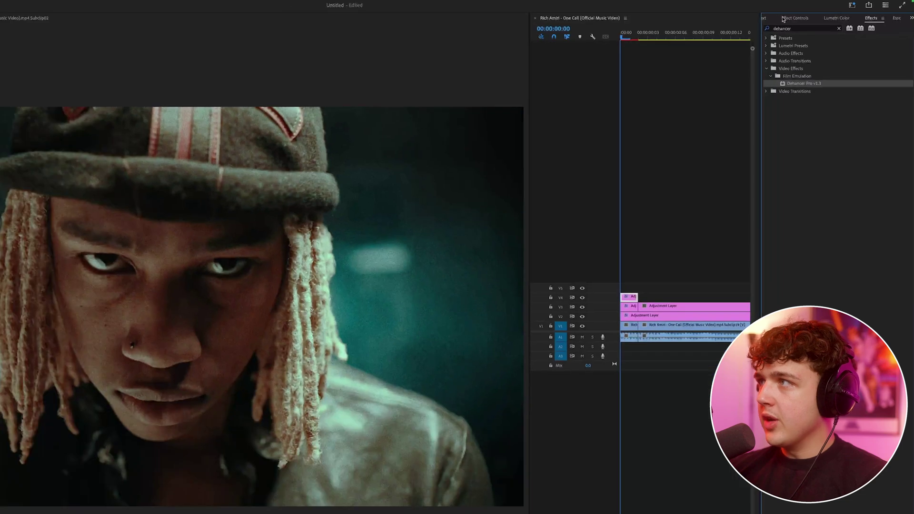
Open the Dehancer Pro v1.3 settings of the V4 adjustment layer and toggle the Film section's Enable option to compare its look
left_click(766, 18)
left_click(769, 18)
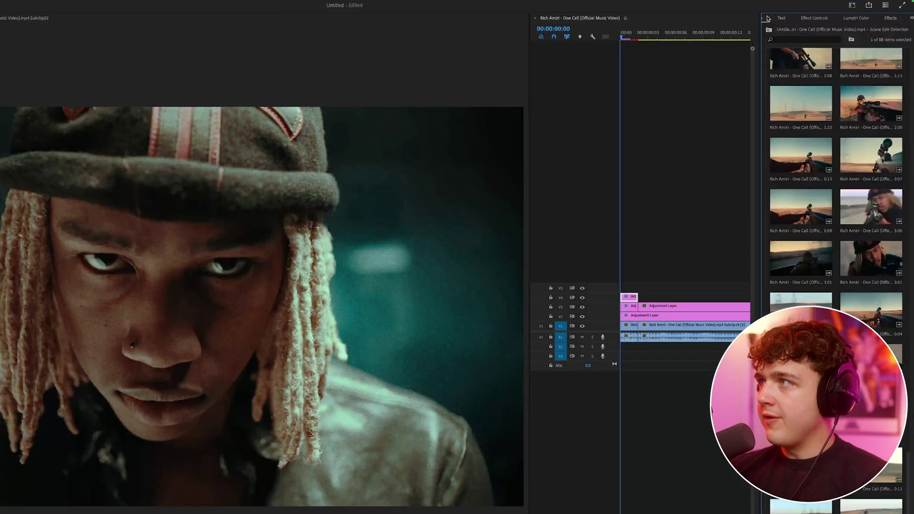
left_click(912, 18)
left_click(876, 53)
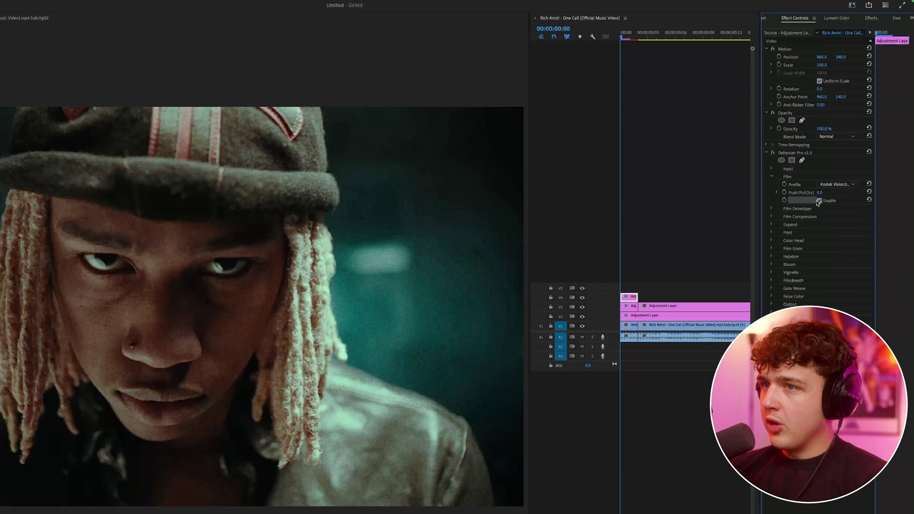
left_click(819, 201)
left_click(820, 201)
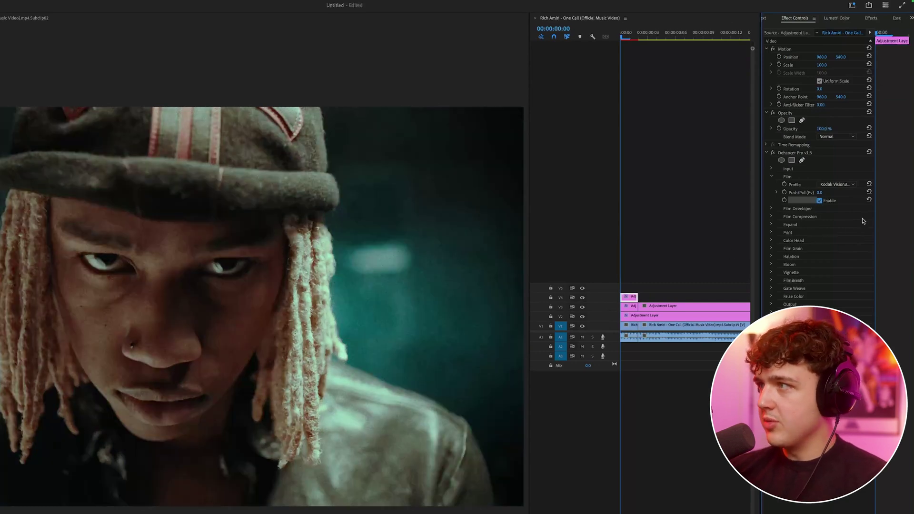
left_click(826, 204)
left_click(827, 203)
Review Dehancer Pro's Film Developer, Film Compression, Expand and Print sections, and open the Halation settings
left_click(772, 176)
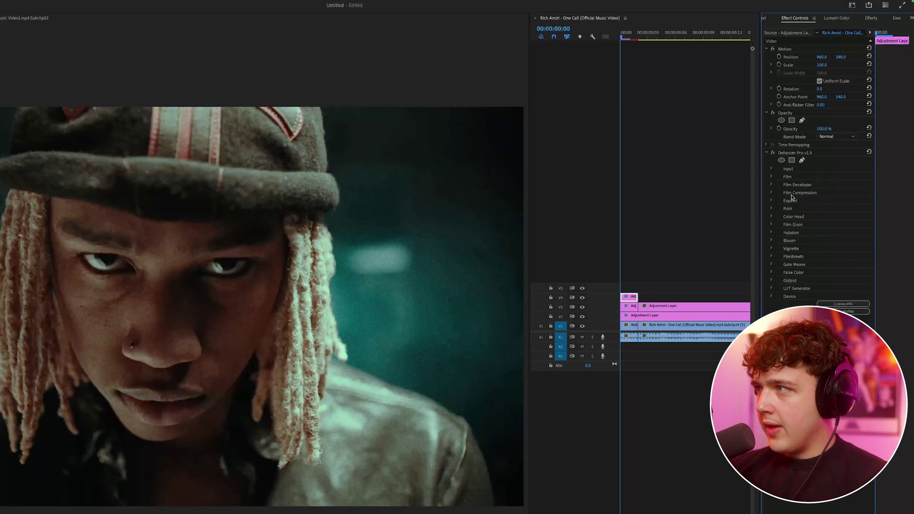
left_click(772, 184)
left_click(772, 185)
left_click(772, 193)
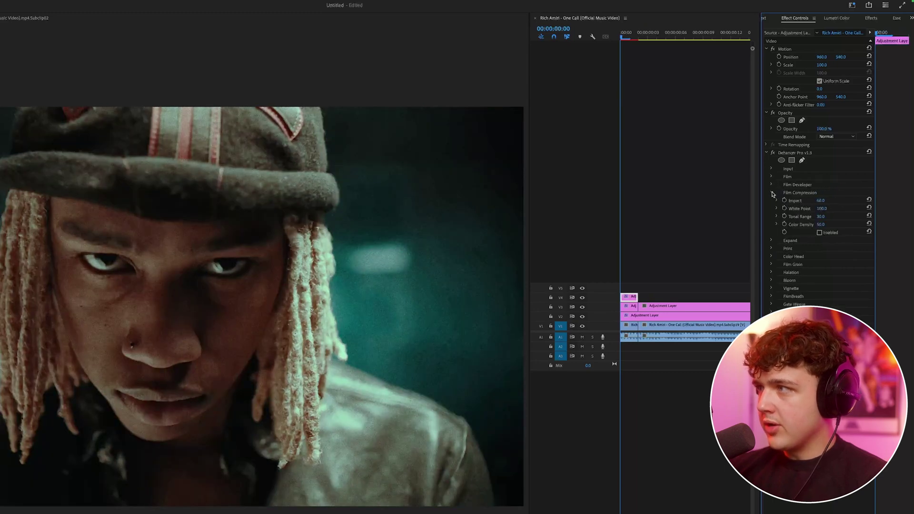
left_click(772, 193)
left_click(772, 201)
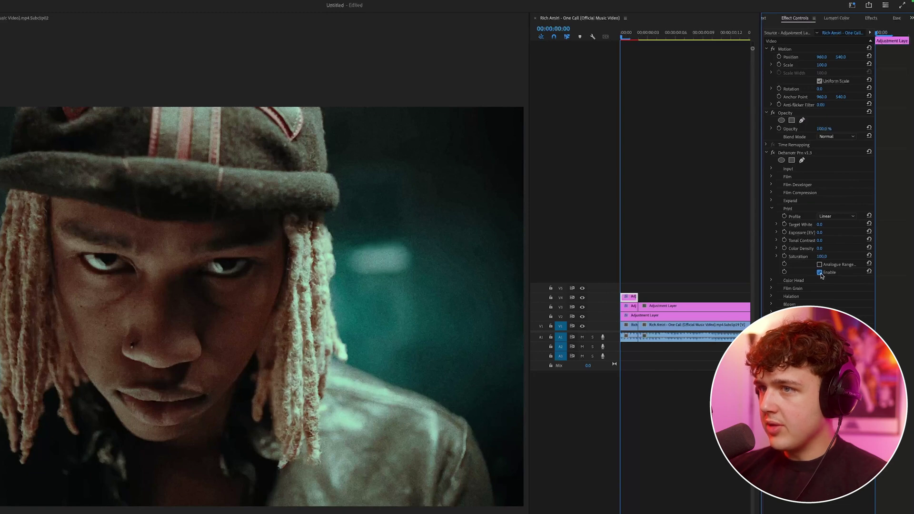
left_click(772, 208)
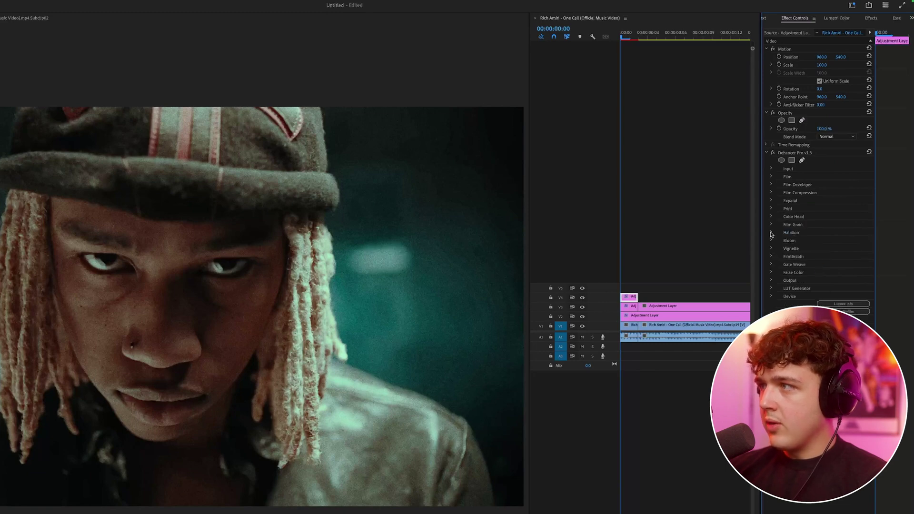
left_click(772, 233)
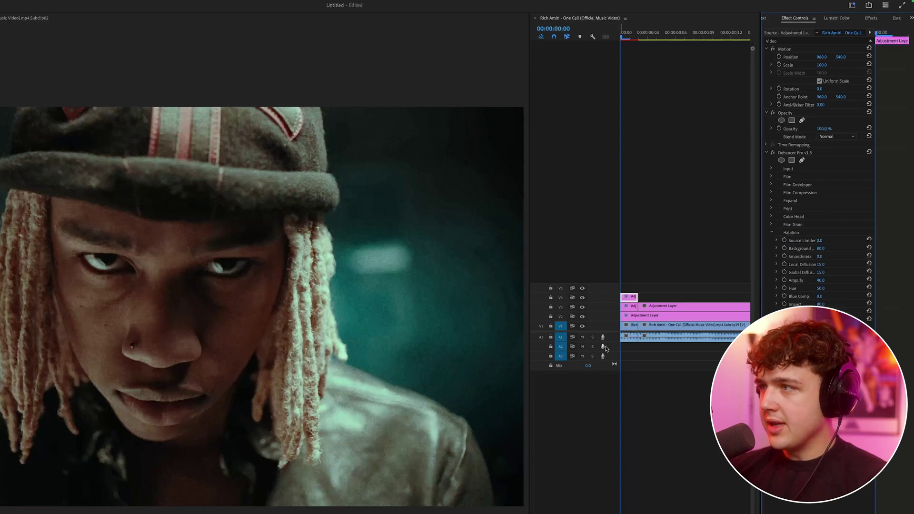
scroll(663, 289, "up", 1)
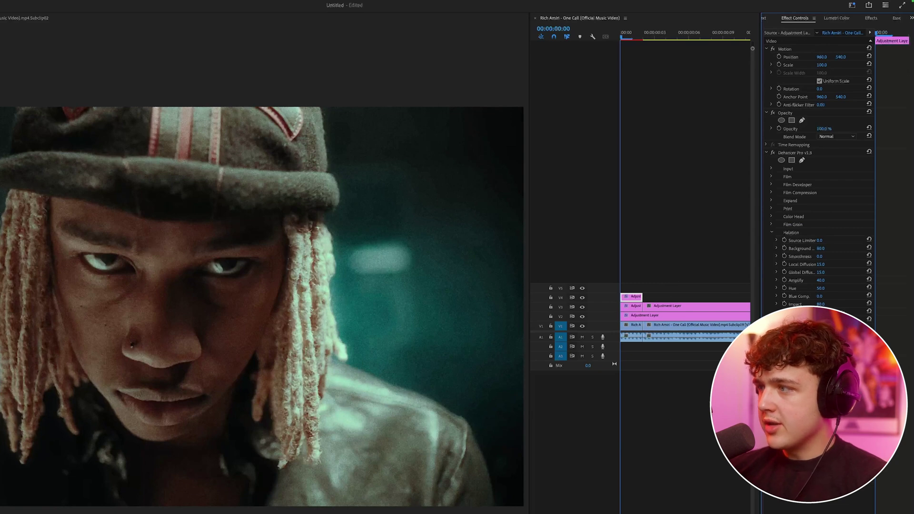
Strengthen Dehancer Pro's Halation on the V4 adjustment layer with Local Diffusion at 40 and Amplify at 70
left_click(827, 280)
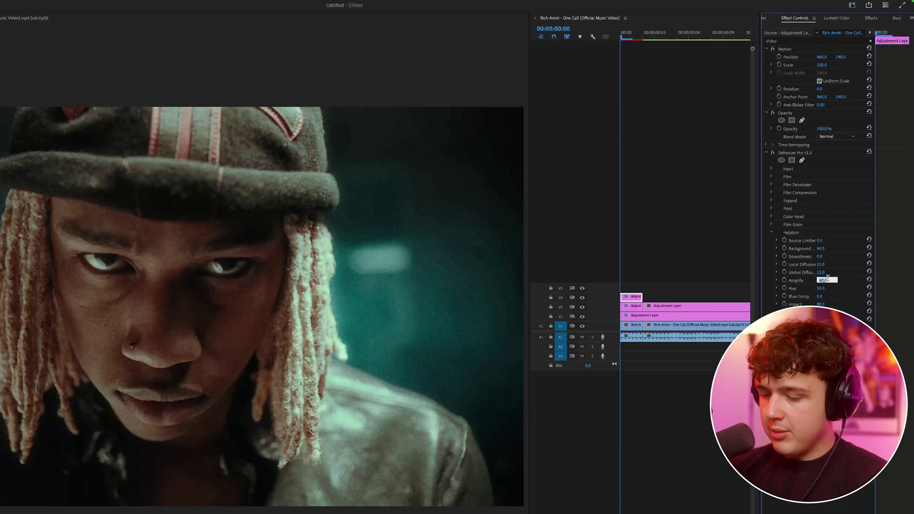
key("Return")
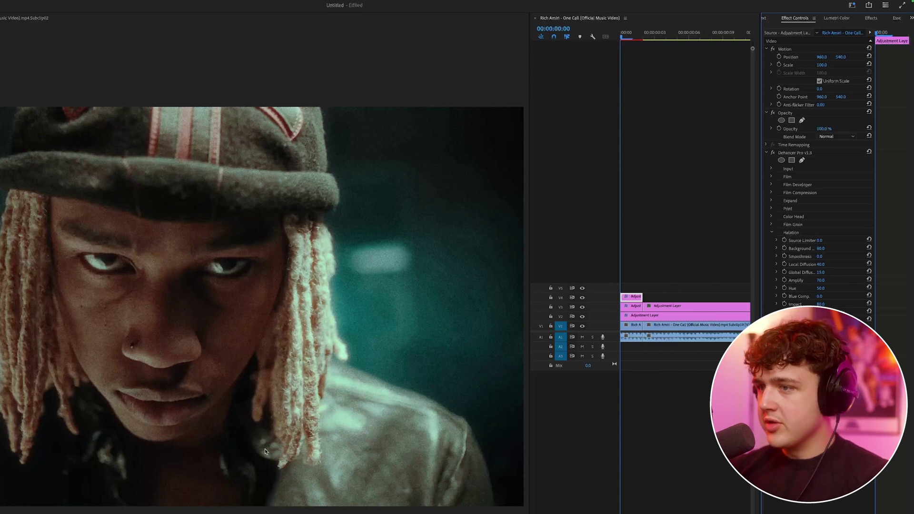
left_click(632, 306, "shift")
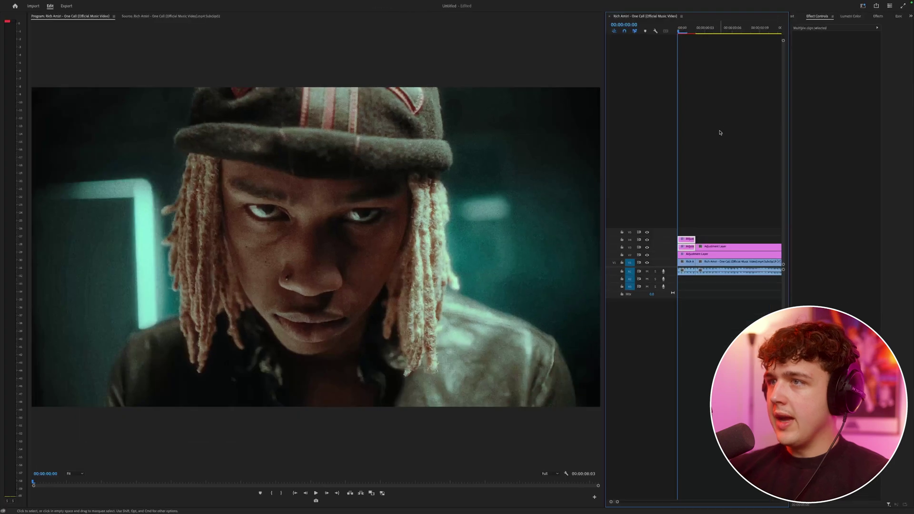
Go to the desert road clip and toggle its V3 and V2 adjustment layers to examine the flattened image
key("minus")
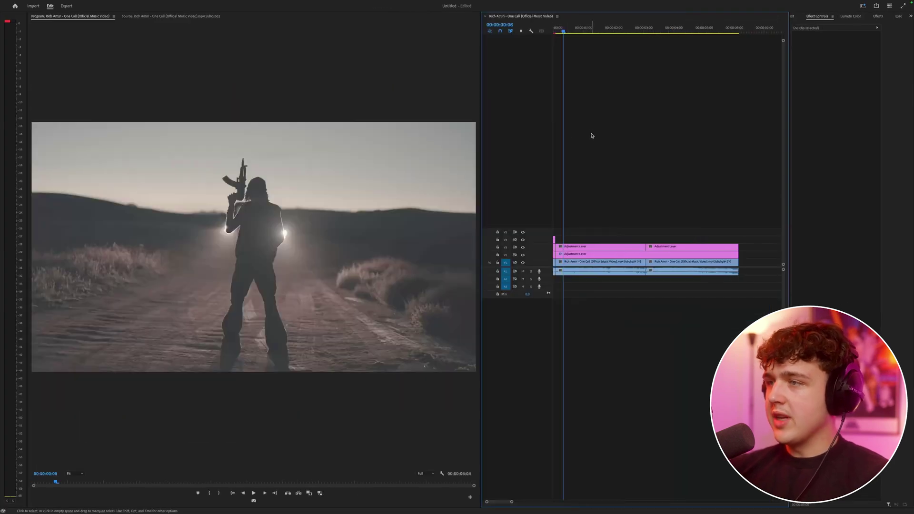
key("equal")
key("equal")
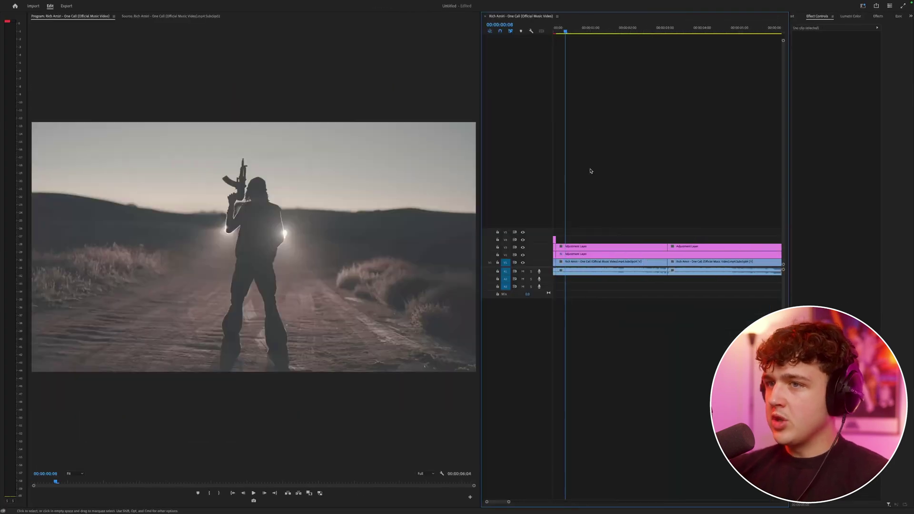
key("minus")
key("equal")
left_click(585, 246)
key("shift+super+e")
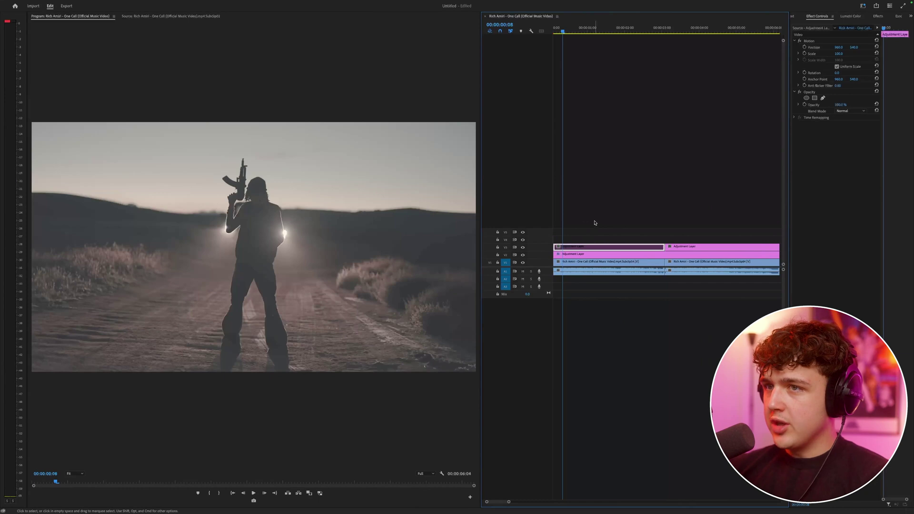
scroll(596, 222, "left", 1)
left_click(588, 237)
left_click(583, 254)
key("shift+super+e")
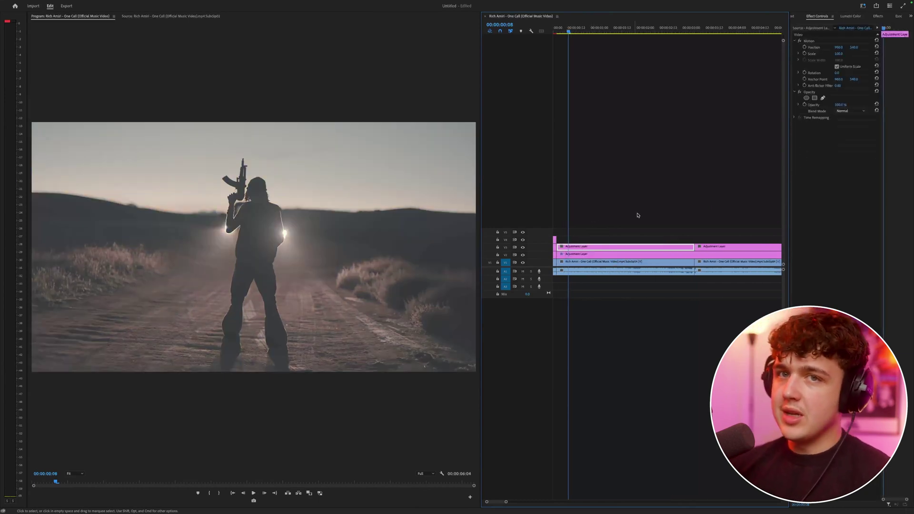
Load a custom .cube LUT as the Creative look on the desert clip's V3 adjustment layer
left_click(851, 15)
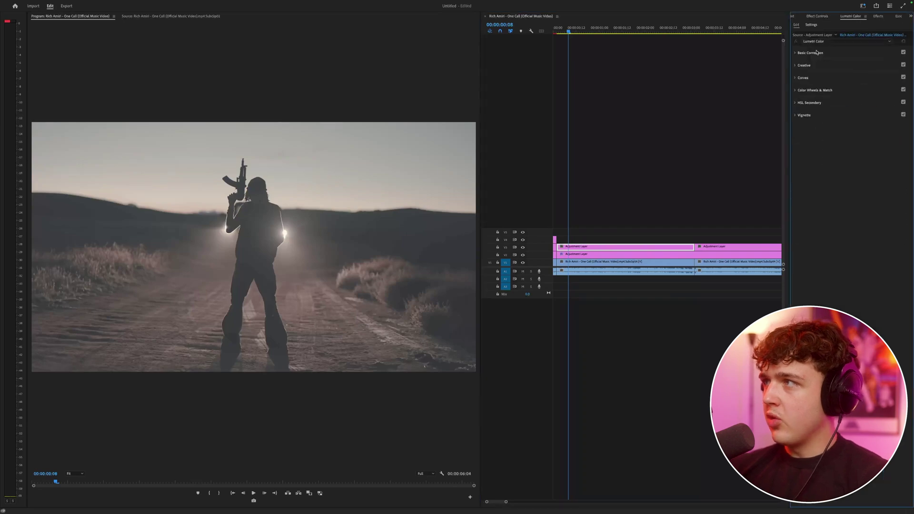
left_click(805, 66)
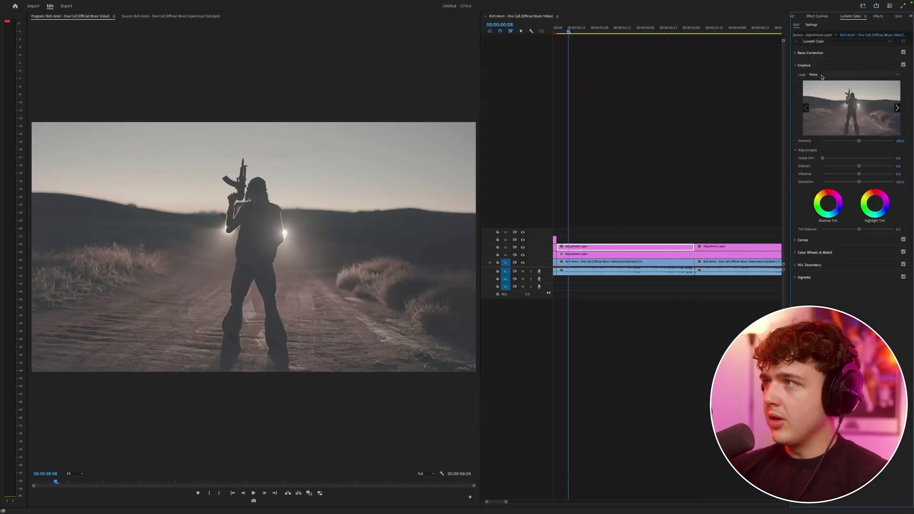
scroll(527, 230, "down", 8)
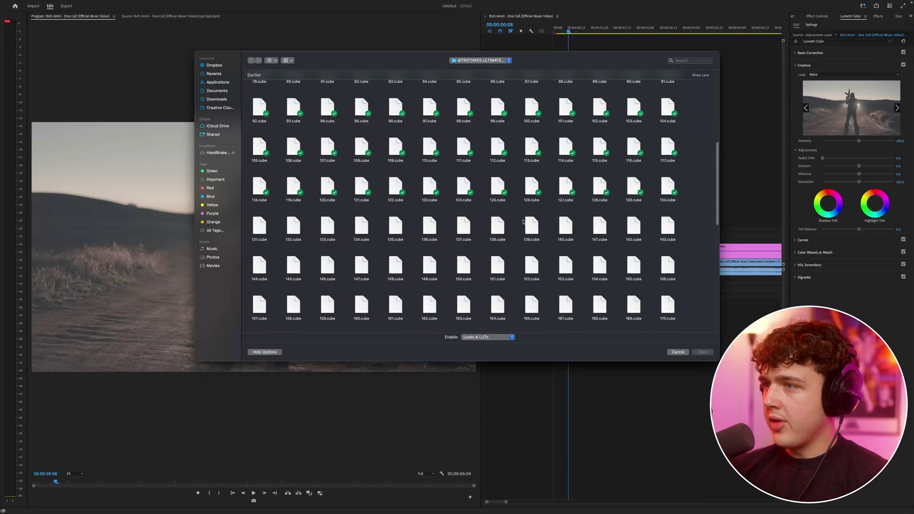
scroll(527, 231, "up", 2)
scroll(527, 230, "down", 3)
double_click(531, 264)
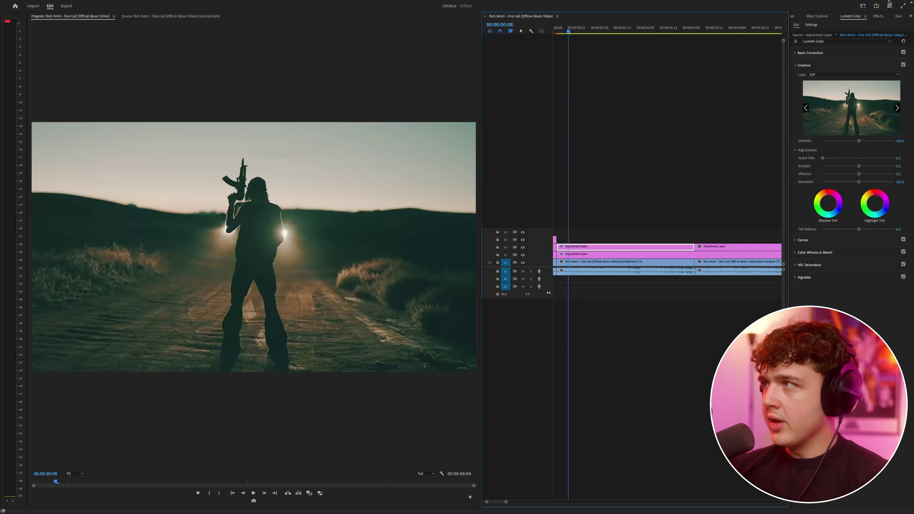
In Basic Correction, set exposure to -1.4, lower shadows slightly, raise whites to about 29, warm the temperature and boost saturation
left_click(811, 53)
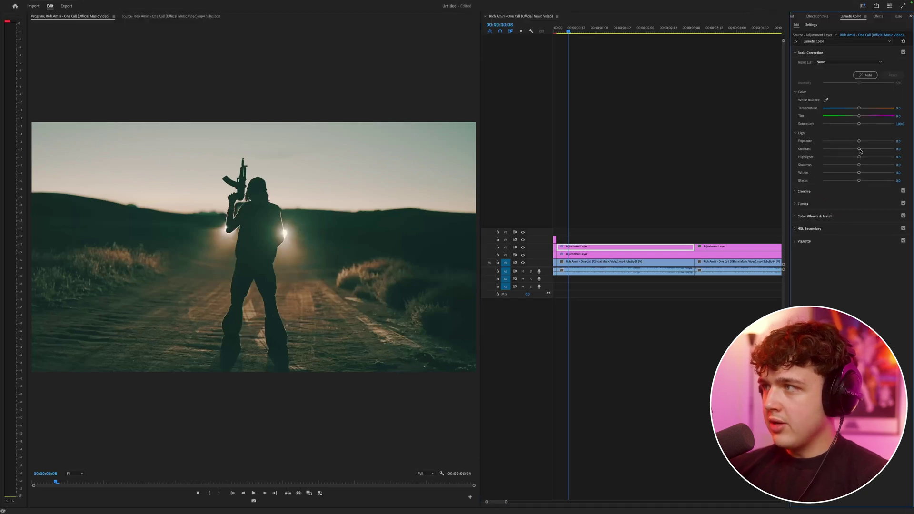
left_click_drag(859, 165, 848, 142)
double_click(852, 166)
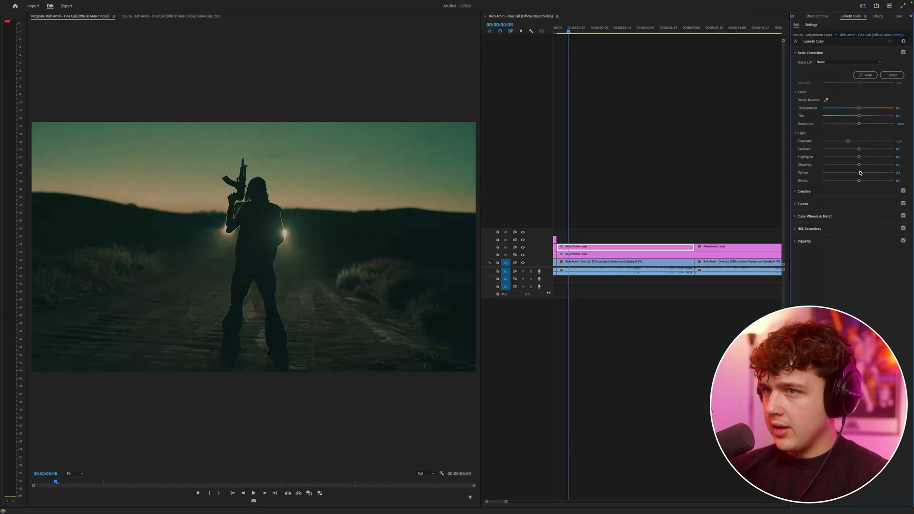
left_click_drag(867, 174, 869, 173)
left_click_drag(859, 166, 856, 165)
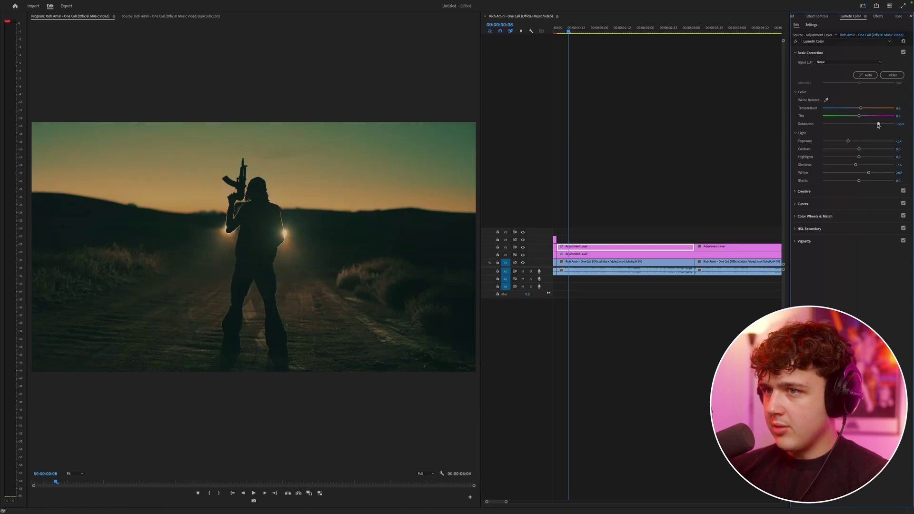
Toggle the desert clip's V2 and V3 adjustment layers together to compare the grade with the original footage
left_click_drag(615, 228, 615, 252)
key("shift+super+e")
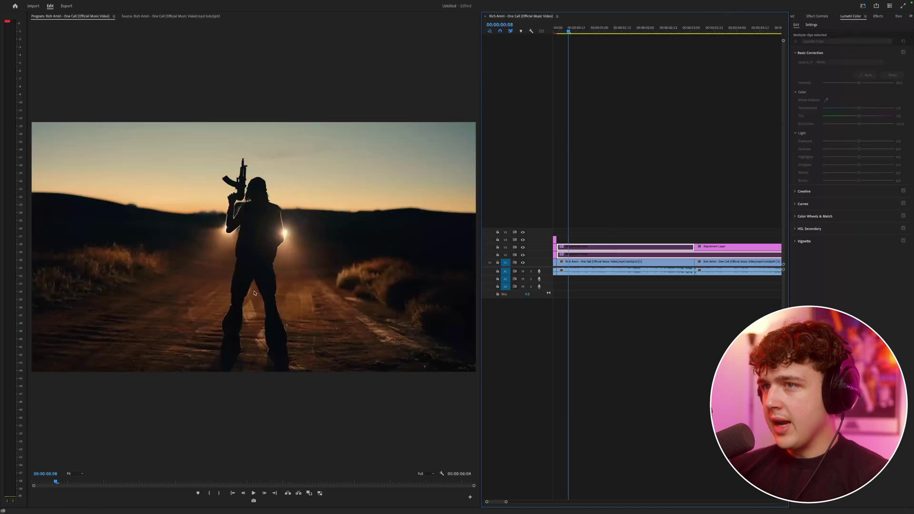
key("shift+e")
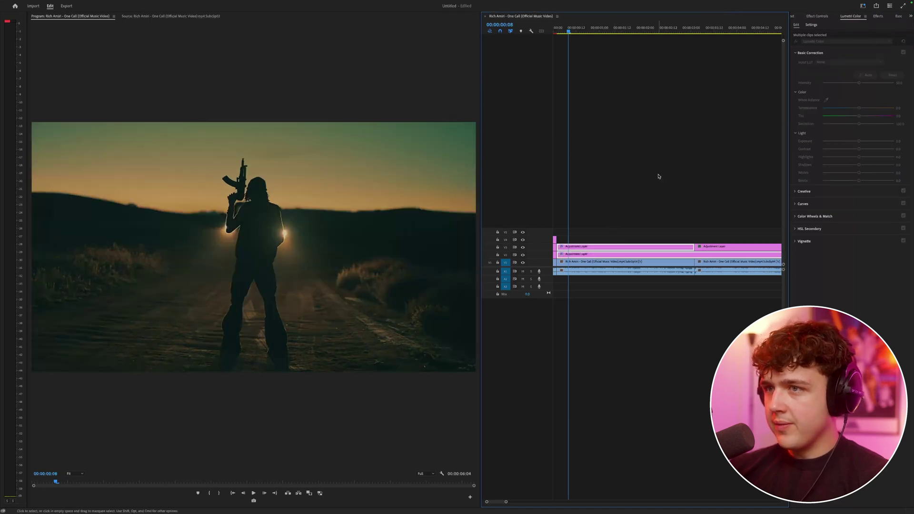
key("shift+e")
key("shift+e")
key("shift+e")
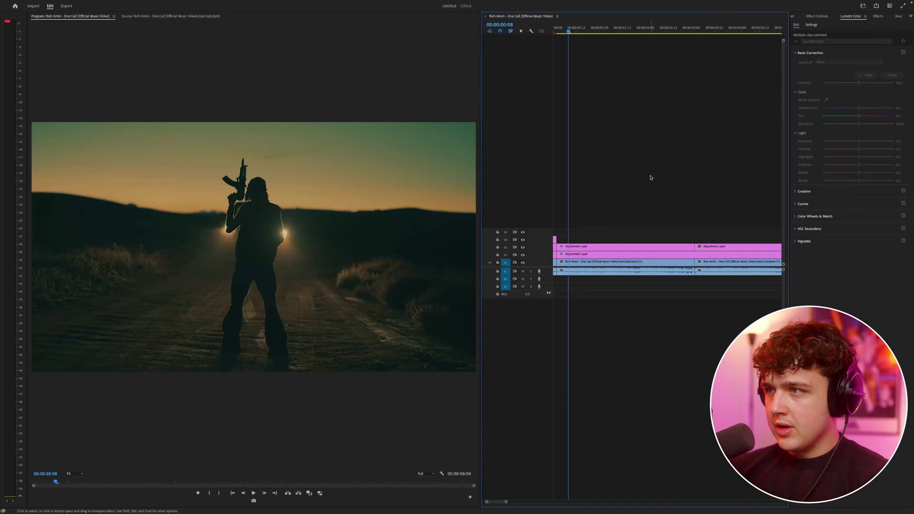
key("shift+e")
Try the Dehancer film look on the desert clip with a duplicate of the V4 adjustment layer, and delete that copy
left_click(590, 249)
key("backslash")
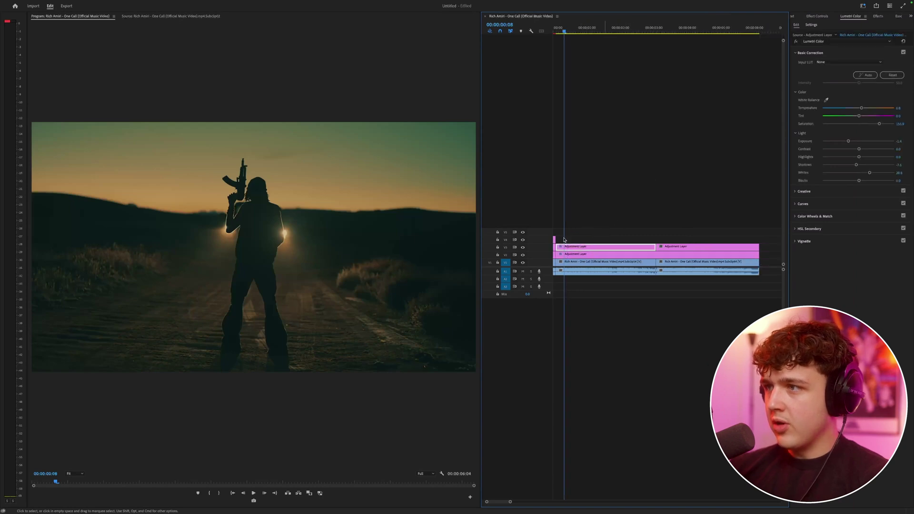
left_click_drag(555, 240, 598, 241, "alt")
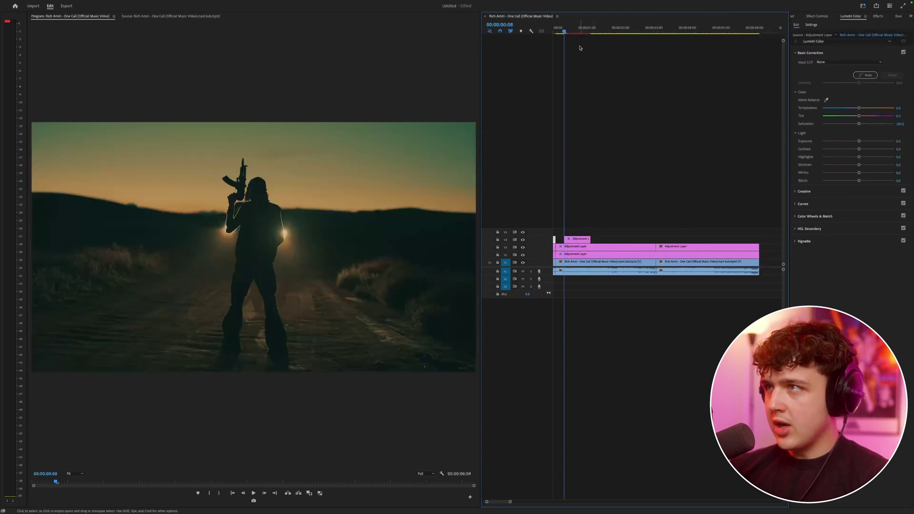
left_click(578, 30)
key("super+s")
key("equal")
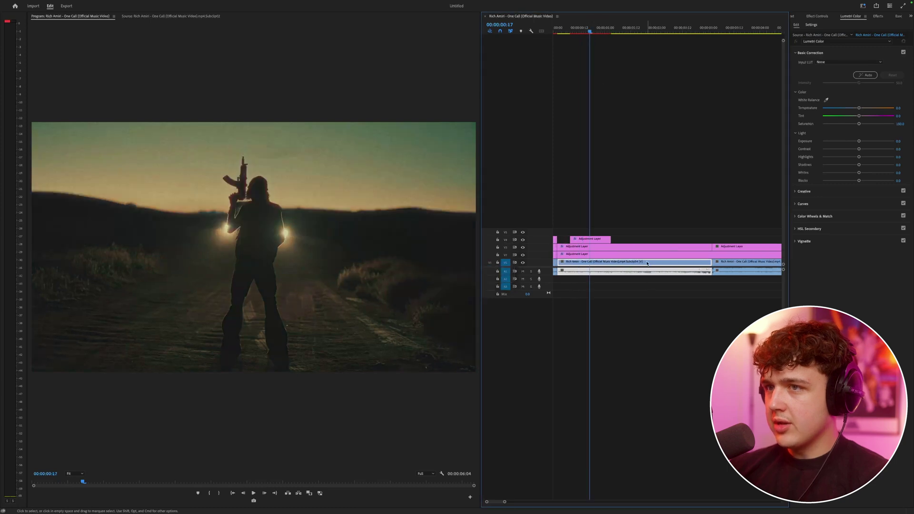
left_click(600, 239)
key("BackSpace")
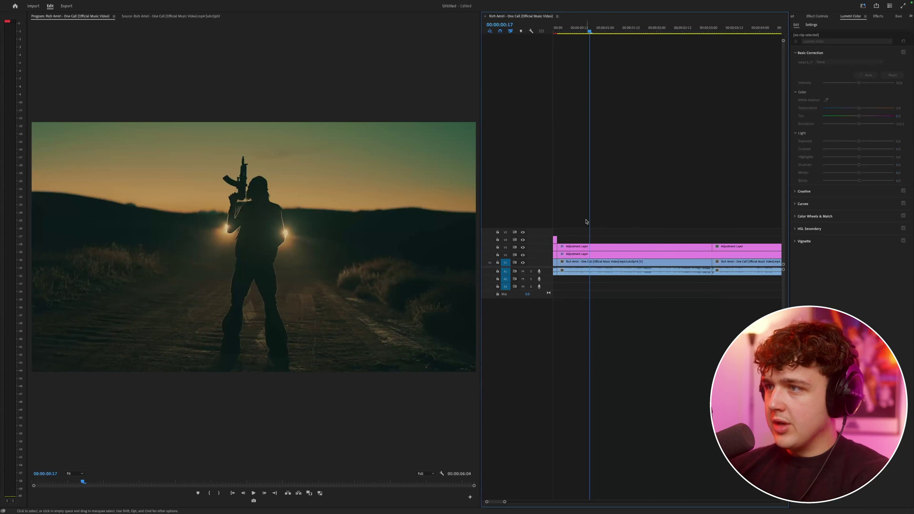
Toggle only the V3 adjustment layer at another frame of the desert clip to compare graded and flattened footage
left_click(601, 29)
left_click_drag(678, 202, 642, 248)
key("shift+super+e")
key("shift+super+e")
key("shift+super+e")
key("shift+super+e")
key("shift+super+e")
key("shift+super+e")
key("shift+super+e")
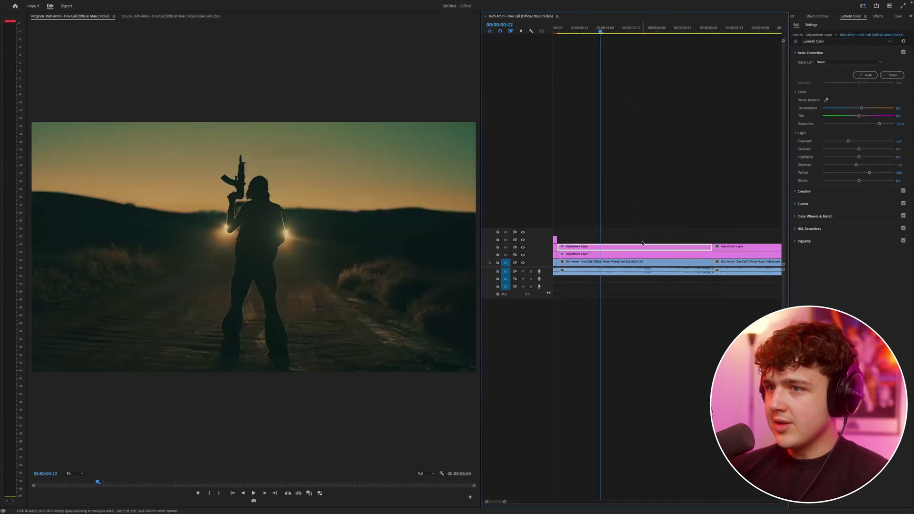
key("shift+super+e")
key("shift+super+e")
key("shift+super+e")
Toggle both adjustment layers at this later desert frame to compare the grade with the original footage
left_click_drag(658, 211, 638, 255)
key("shift+super+e")
key("shift+super+e")
key("shift+super+e")
key("shift+super+e")
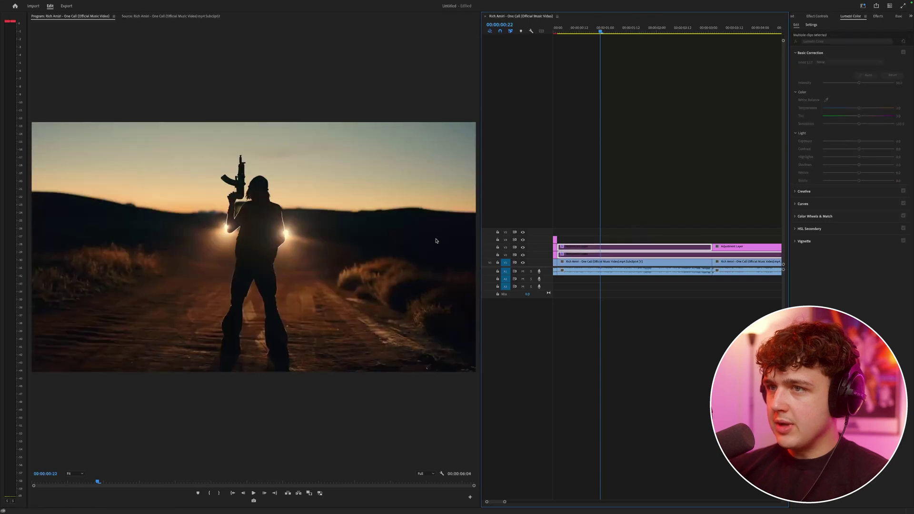
key("shift+super+e")
key("shift+super+e")
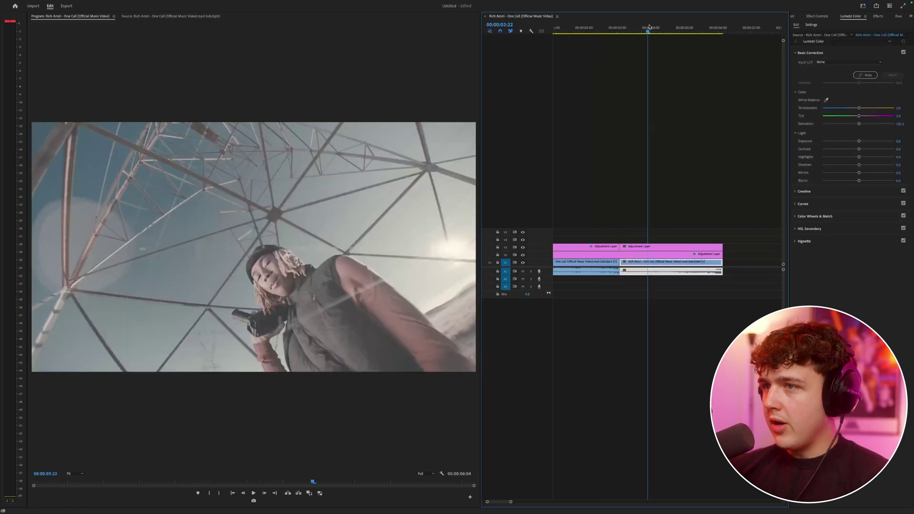
Apply the 12.cube LUT as the Creative look on the V3 adjustment layer over the pylon tower clip
left_click_drag(649, 28, 667, 31)
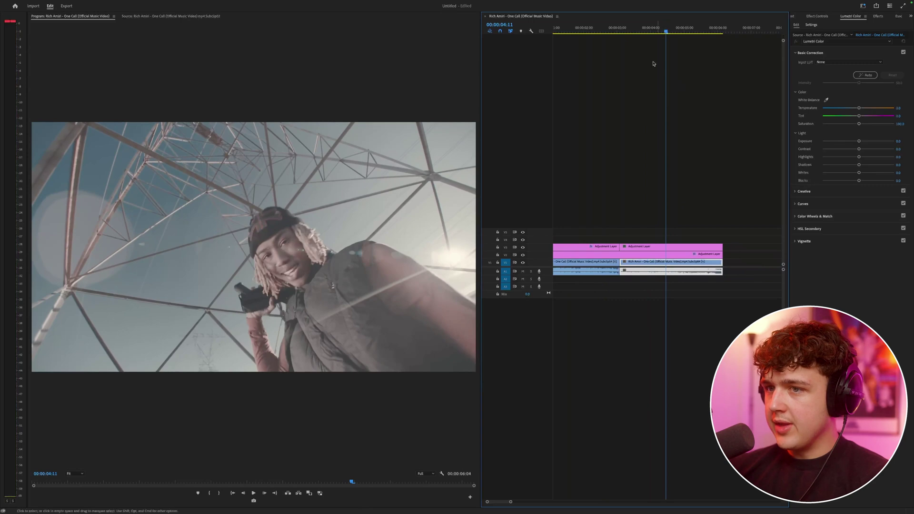
left_click(676, 247)
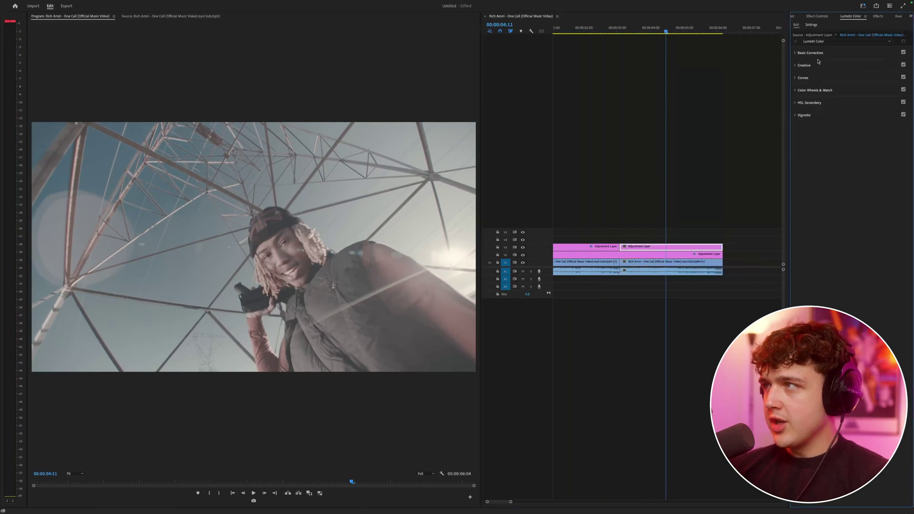
left_click(804, 65)
left_click(828, 75)
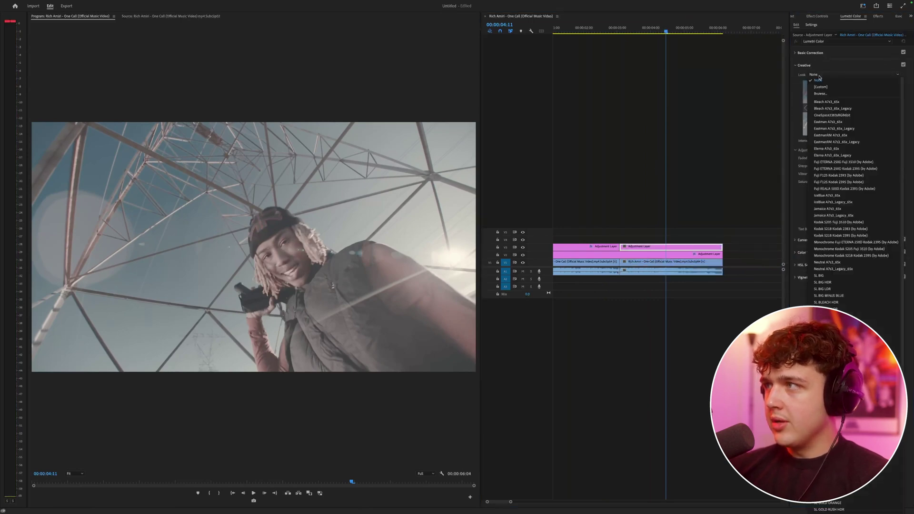
left_click(825, 94)
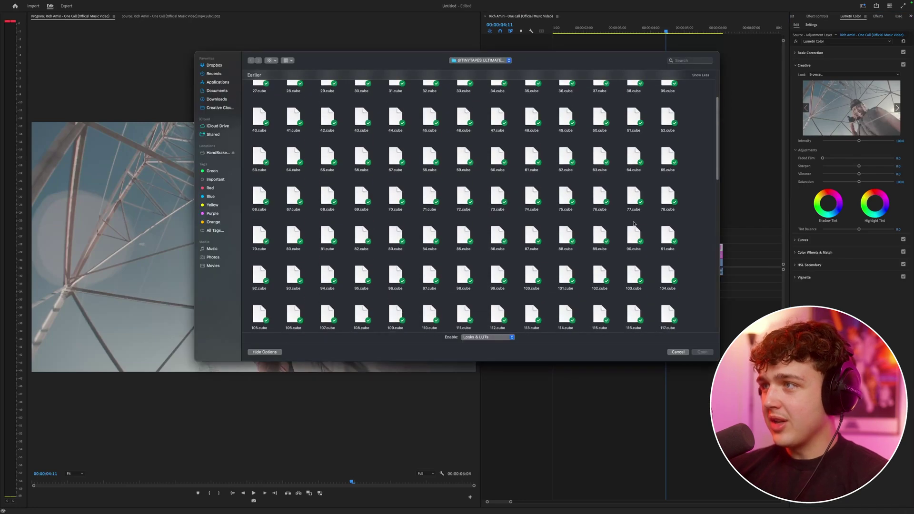
double_click(635, 99)
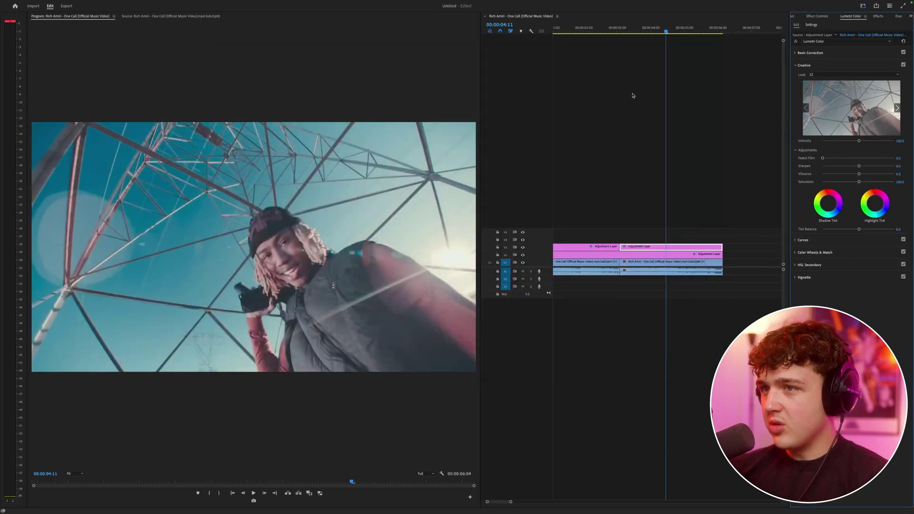
In the tower clip's Basic Correction, lower exposure slightly, raise contrast to about 57 and saturation to about 140, and cool the temperature
left_click(677, 28)
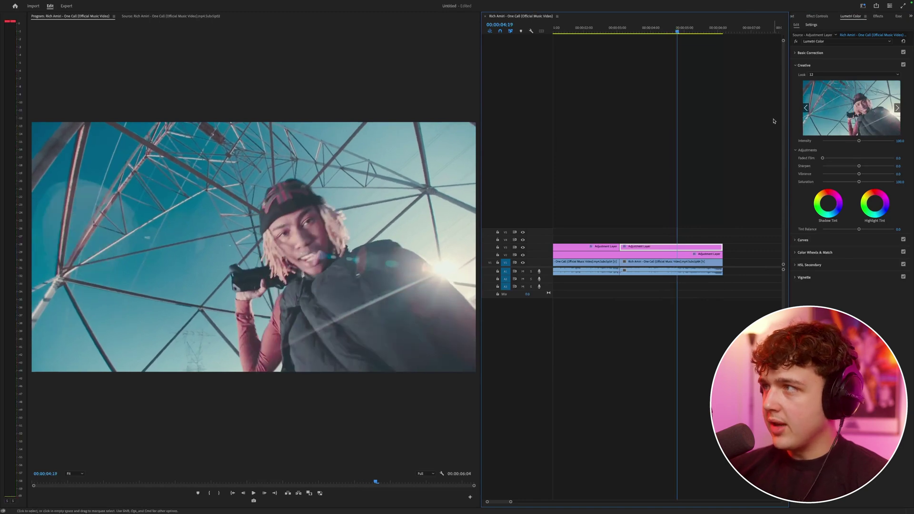
left_click(811, 52)
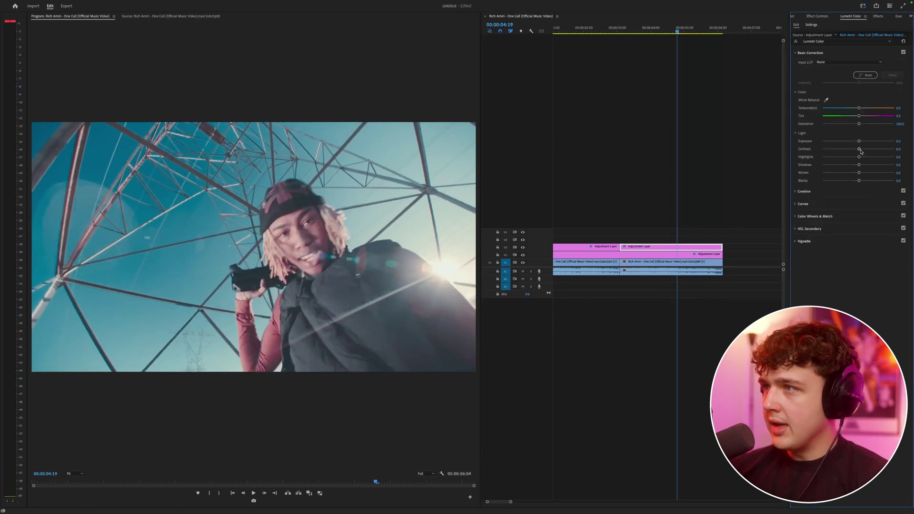
left_click_drag(860, 149, 856, 108)
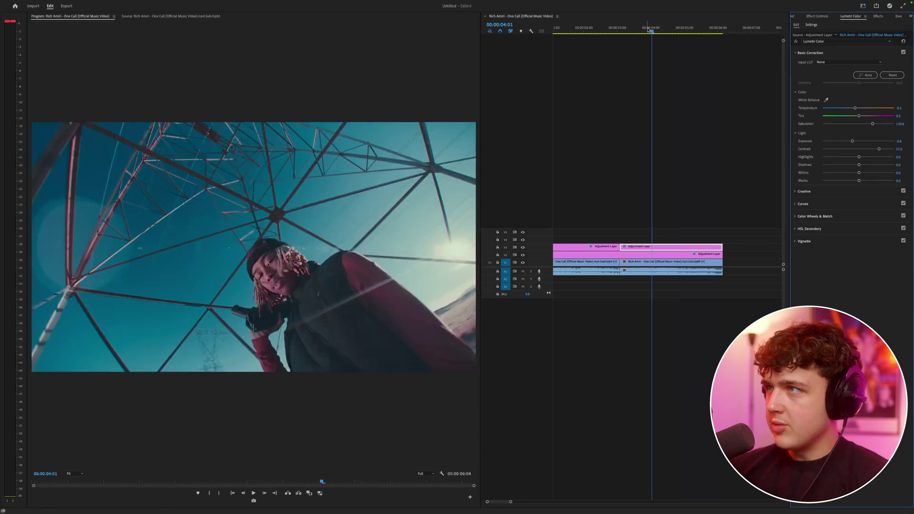
left_click_drag(651, 31, 664, 31)
Split the V2 flattening adjustment layer at the cut between the desert and tower clips
key("c")
left_click(622, 255)
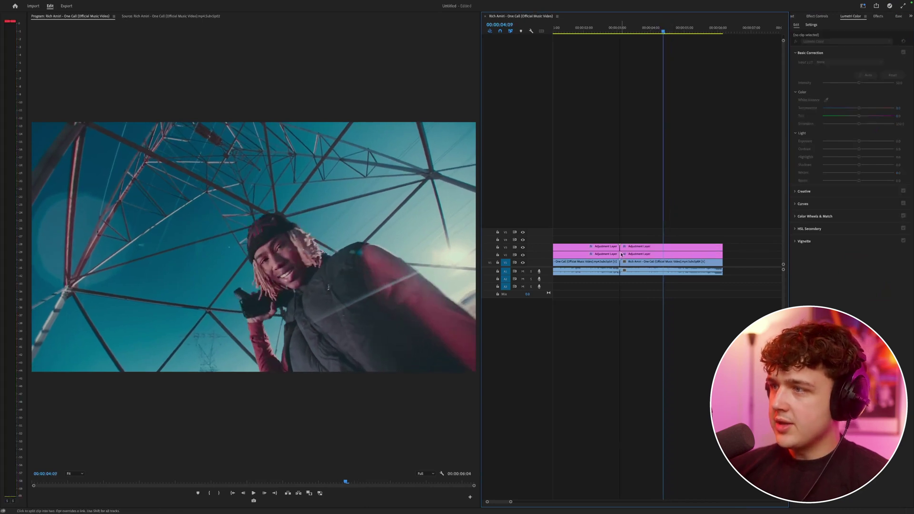
key("v")
Toggle both adjustment layers over the tower clip, and the V3 layer alone, to compare the grade with the original and flattened footage
left_click_drag(644, 227, 644, 254)
key("shift+super+e")
key("shift+super+e")
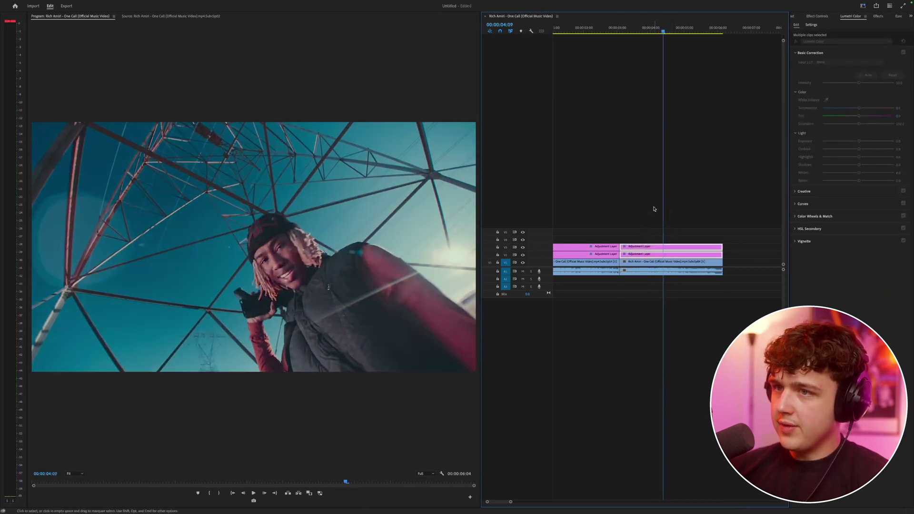
left_click(656, 209)
left_click(649, 248)
key("shift+super+e")
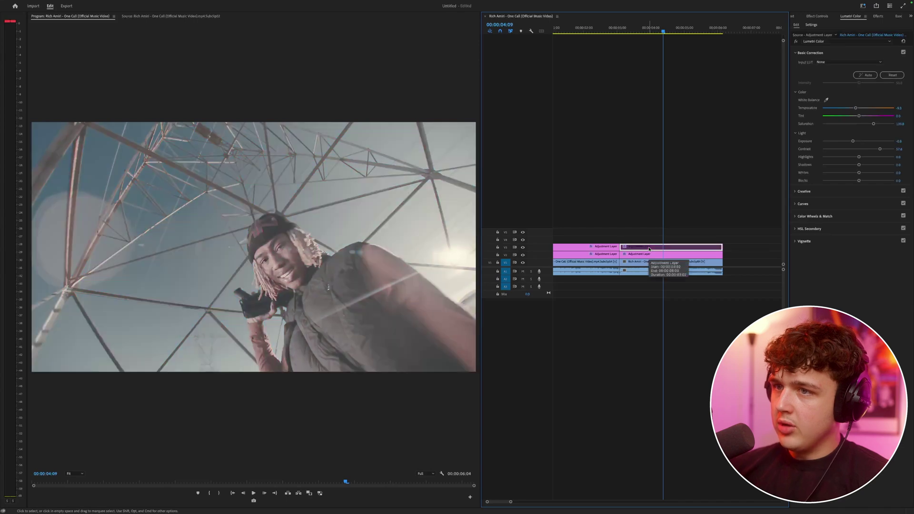
key("shift+e")
key("shift+e")
key("shift+e")
key("shift+e")
key("shift+e")
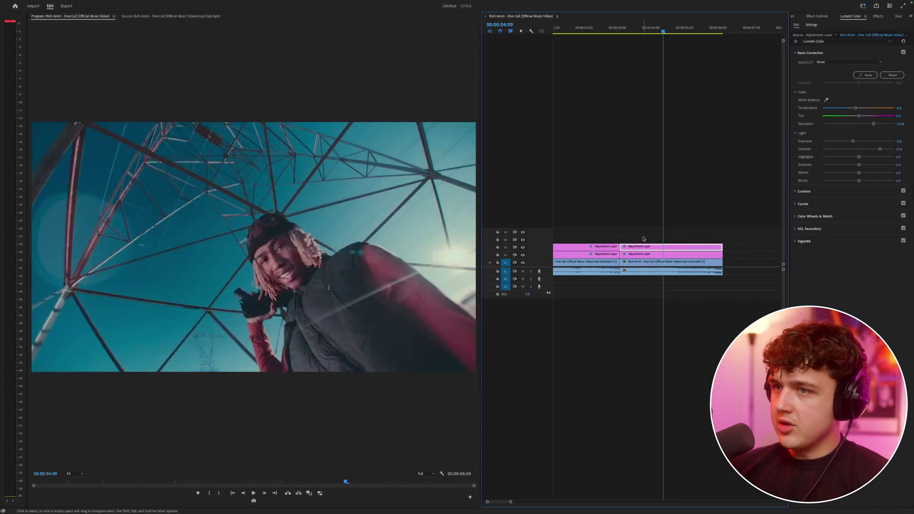